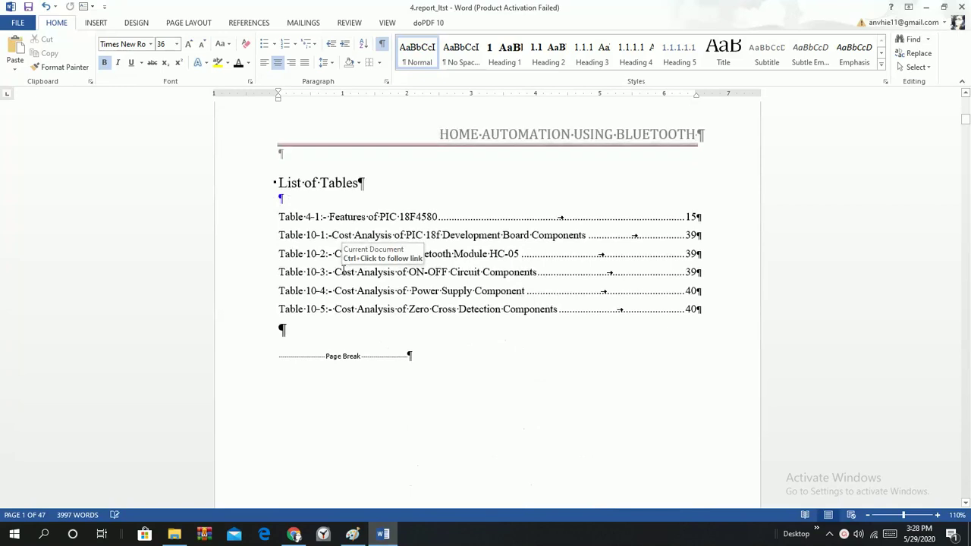
Step: Look through the report from the List of Tables to the Introduction section and its first paragraph ending in a citation
scroll(345, 267, "down", 1)
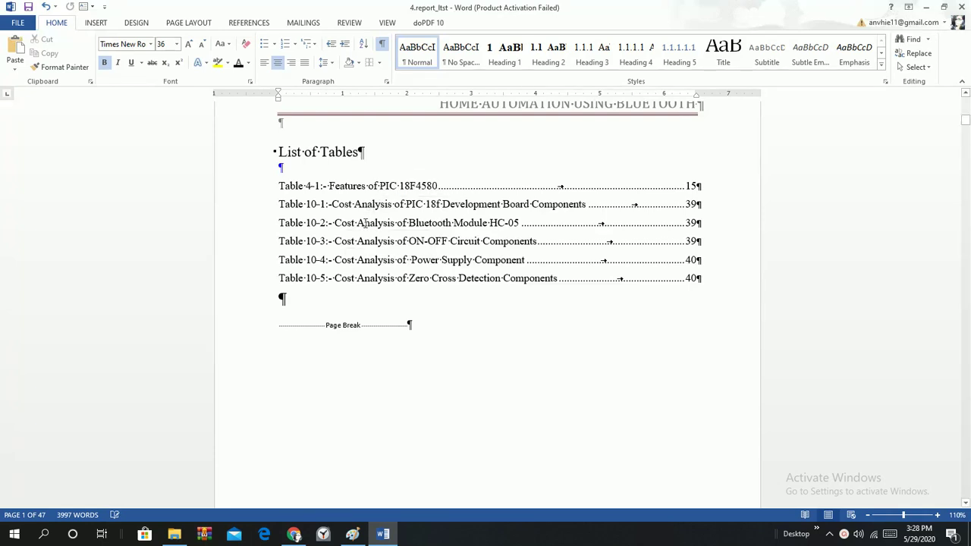
scroll(361, 243, "down", 6)
scroll(361, 245, "down", 10)
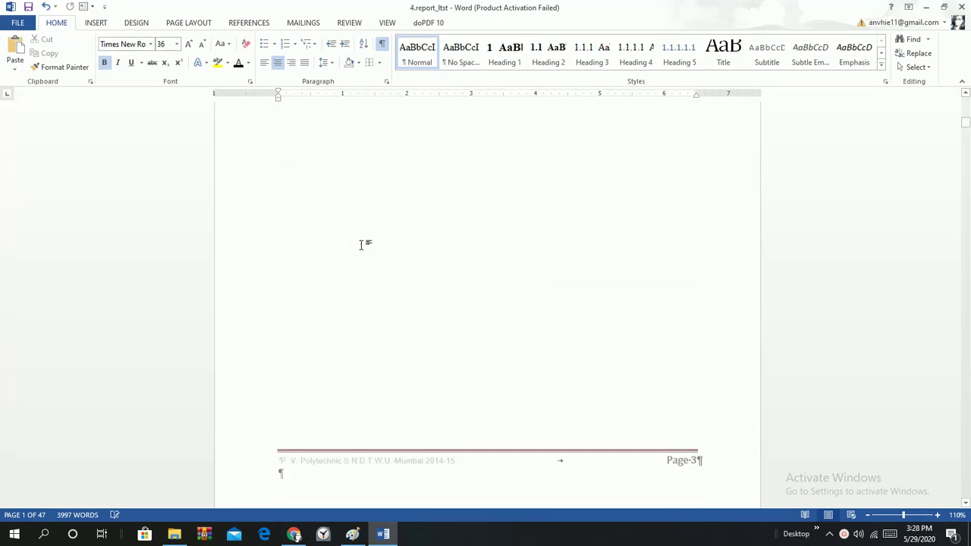
scroll(363, 247, "down", 10)
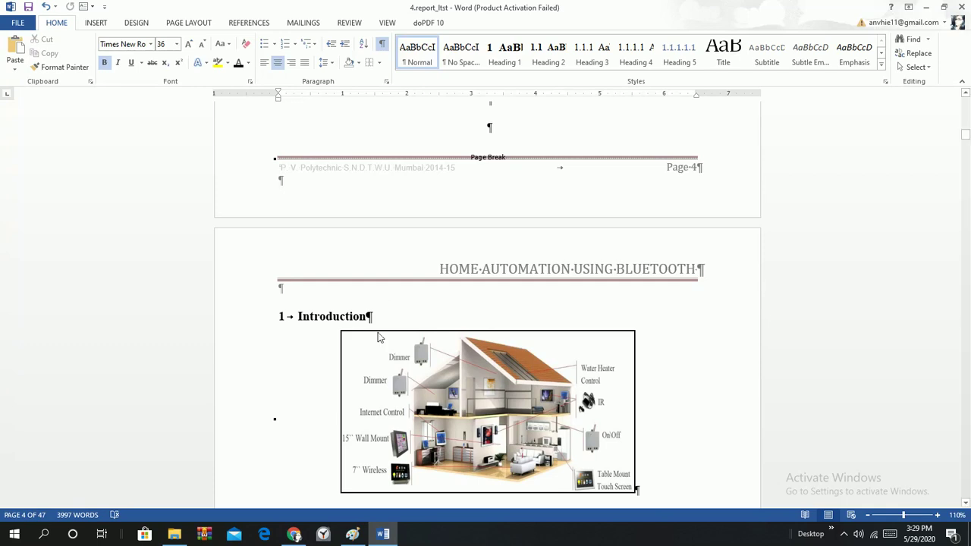
scroll(377, 336, "down", 5)
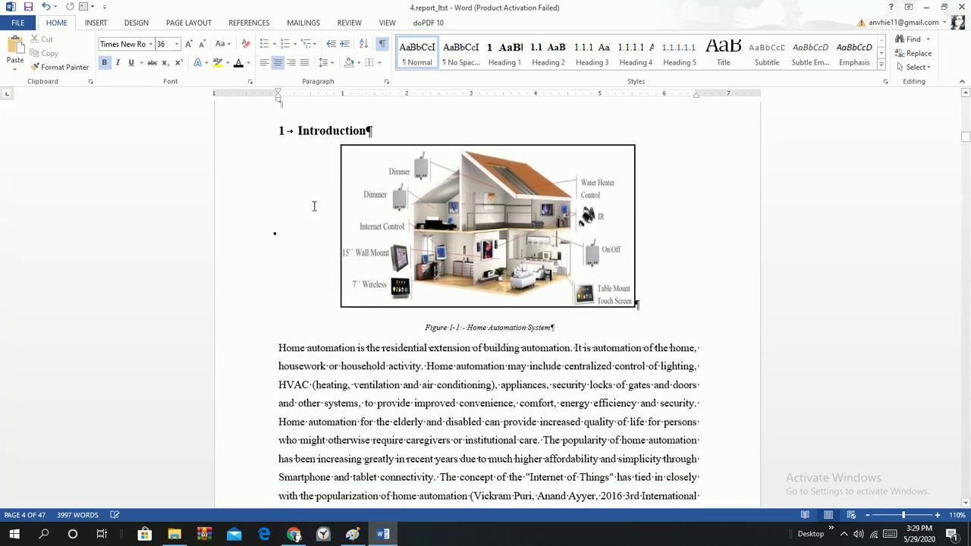
scroll(314, 207, "down", 1)
scroll(314, 209, "up", 2)
scroll(317, 213, "down", 1)
scroll(317, 212, "down", 1)
scroll(503, 387, "down", 1)
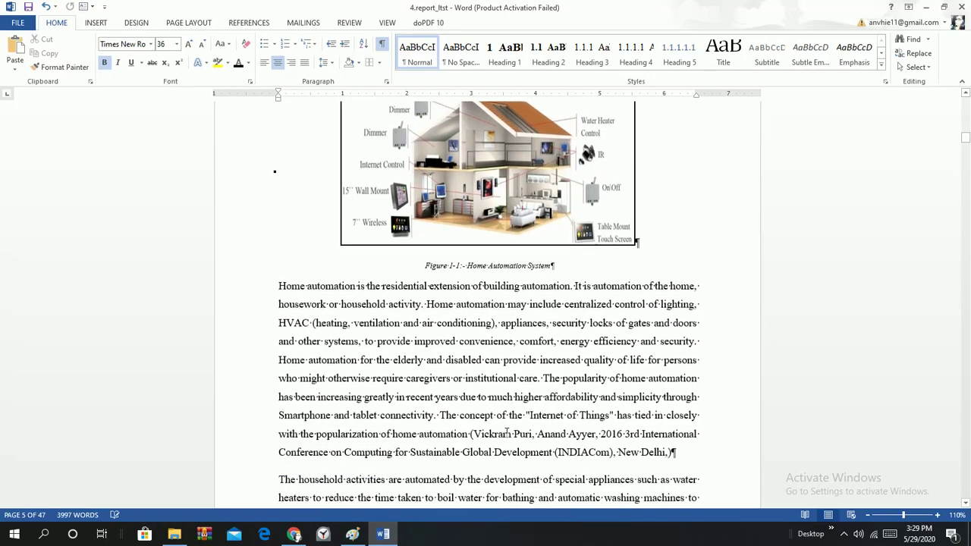
Step: Select the citation ending the Introduction's first paragraph and view the built-in bibliography formats
left_click(485, 430)
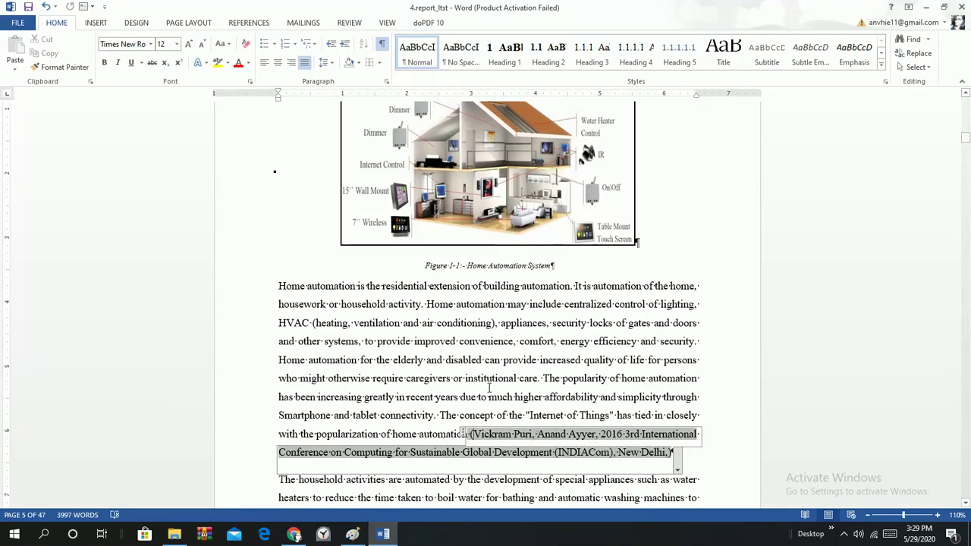
left_click(253, 23)
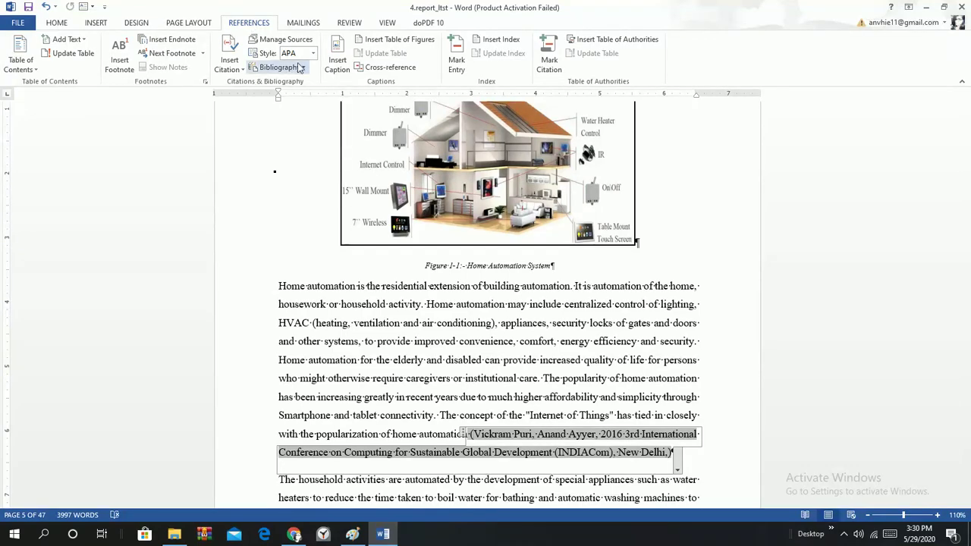
left_click(302, 68)
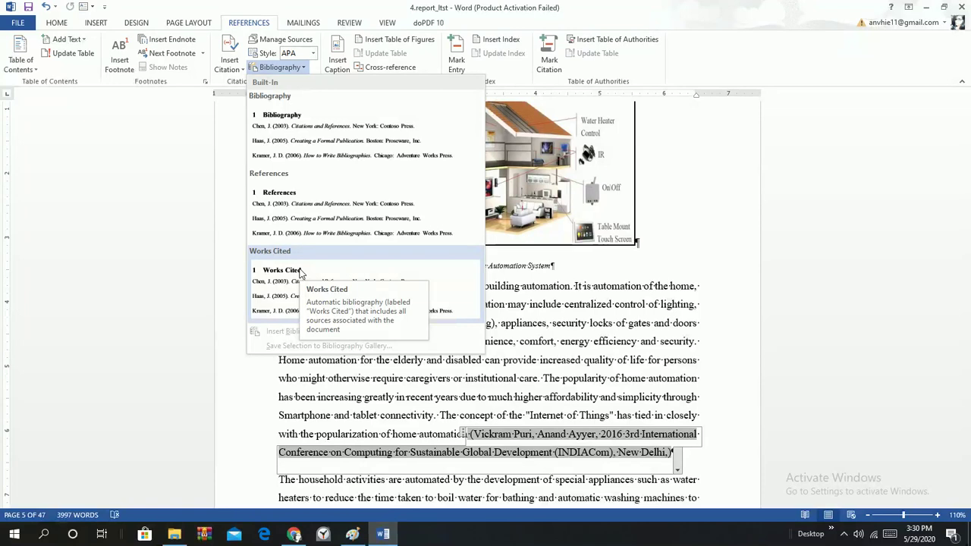
Step: Try adding the "Real time smart home automation" source as a citation in the Introduction's first paragraph, and undo the insertion
left_click(240, 74)
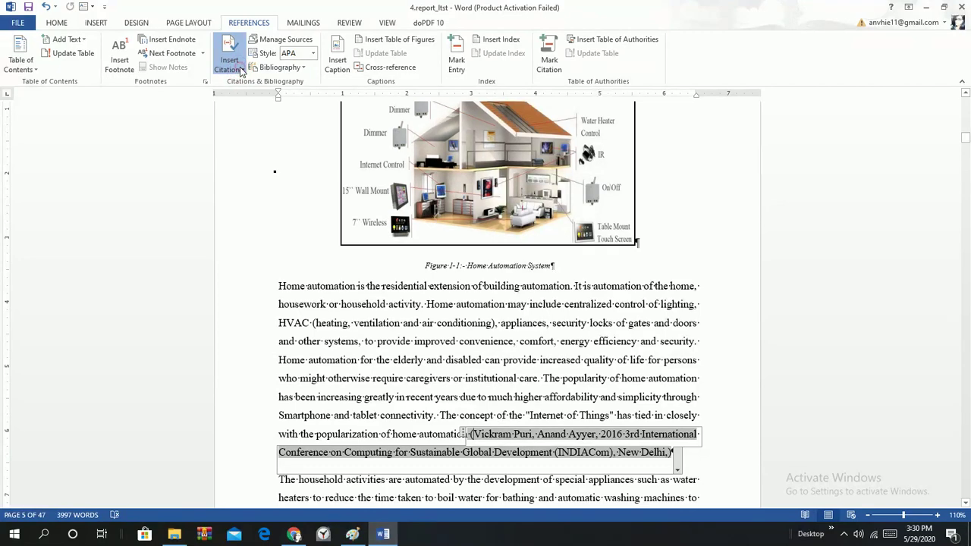
left_click(242, 70)
left_click(242, 72)
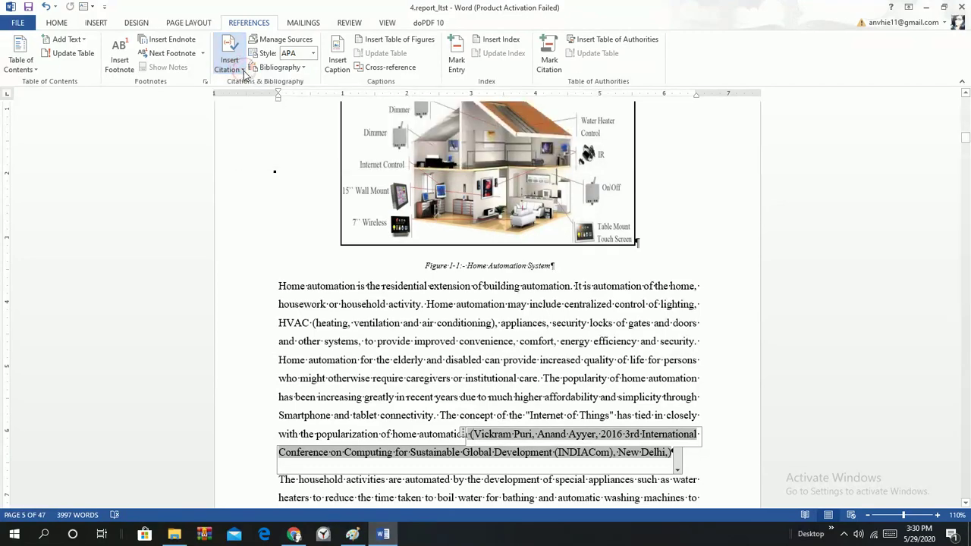
left_click(242, 72)
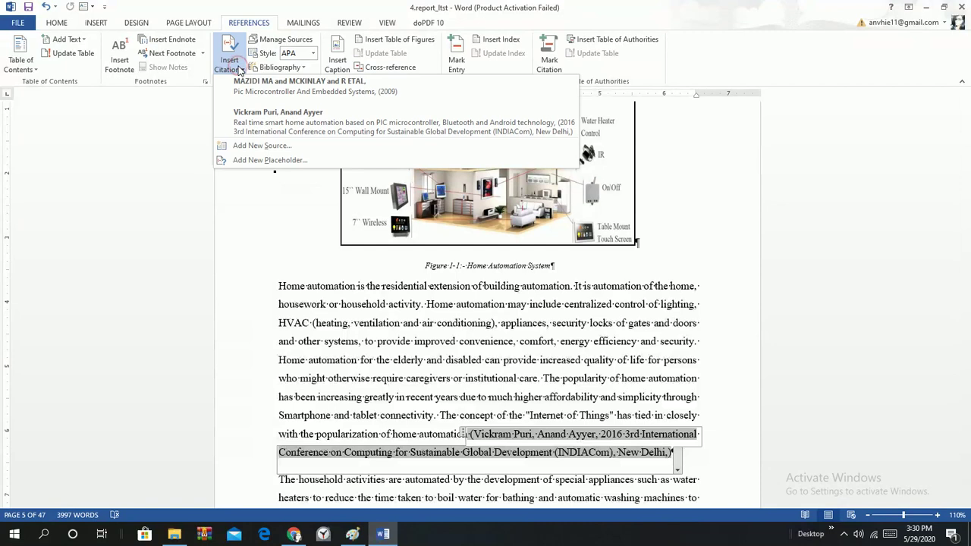
left_click(294, 126)
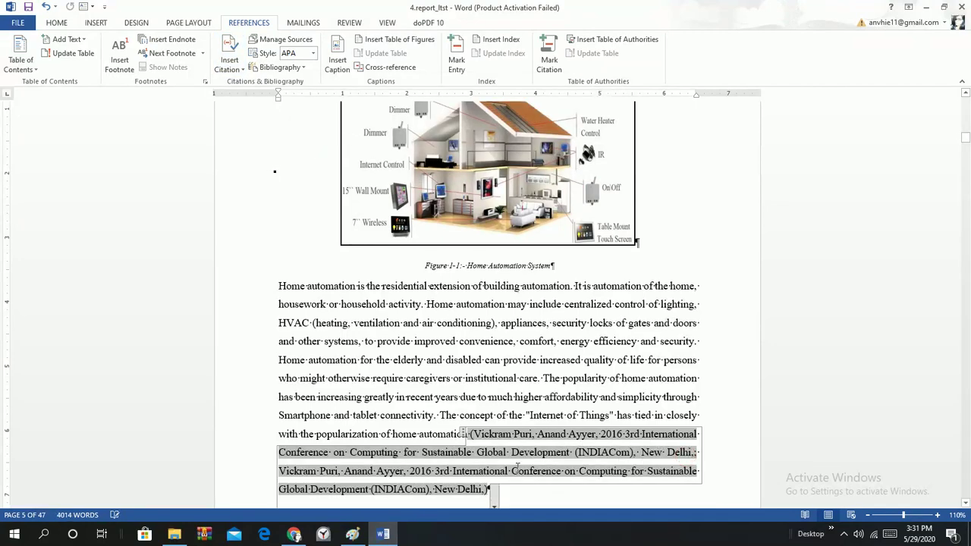
scroll(518, 466, "down", 1)
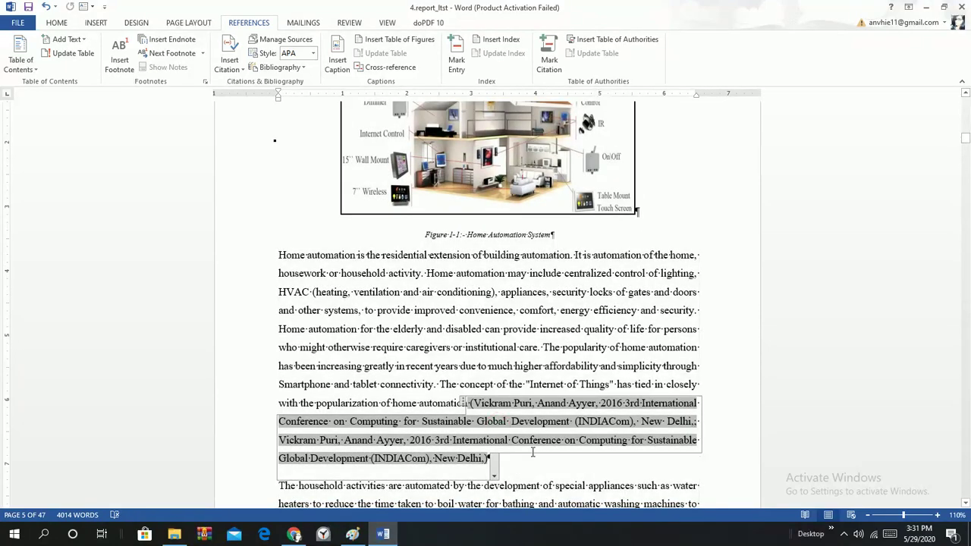
key("ctrl+z")
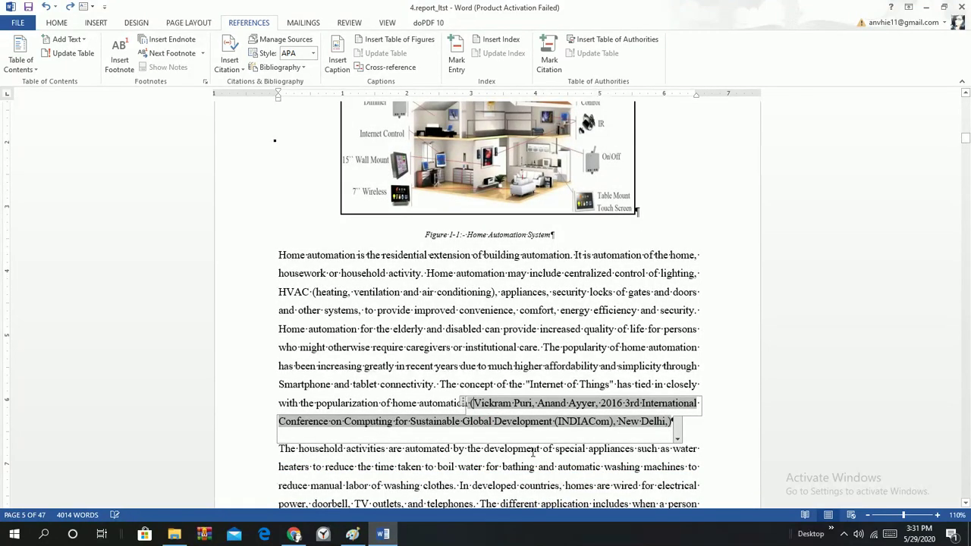
scroll(539, 421, "down", 3)
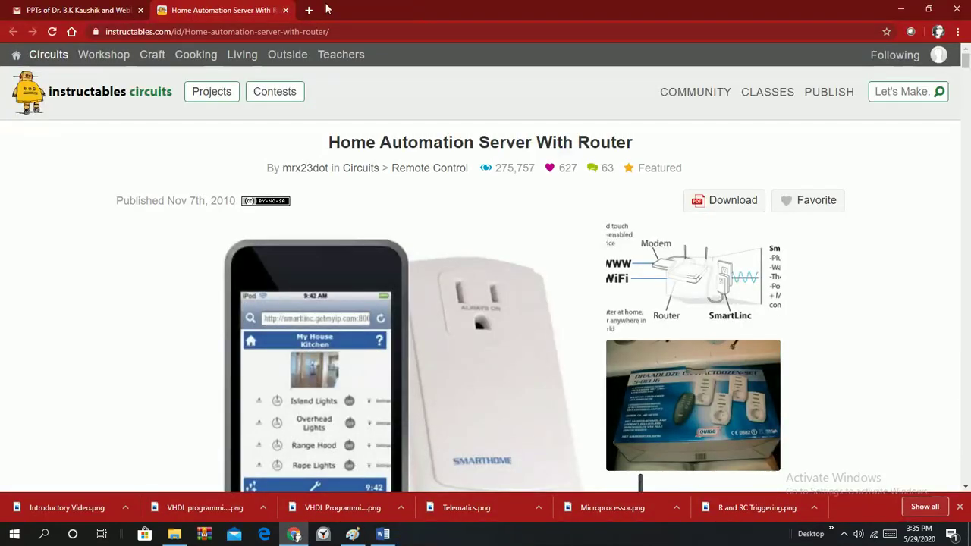
Step: Search Google for "pic microcontroller" in a new Chrome tab
left_click(308, 10)
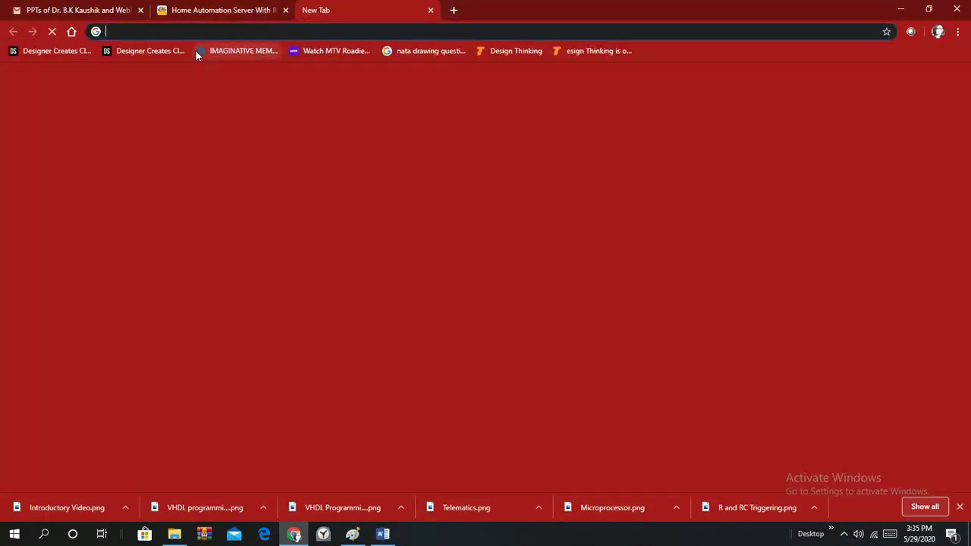
type("pic micr")
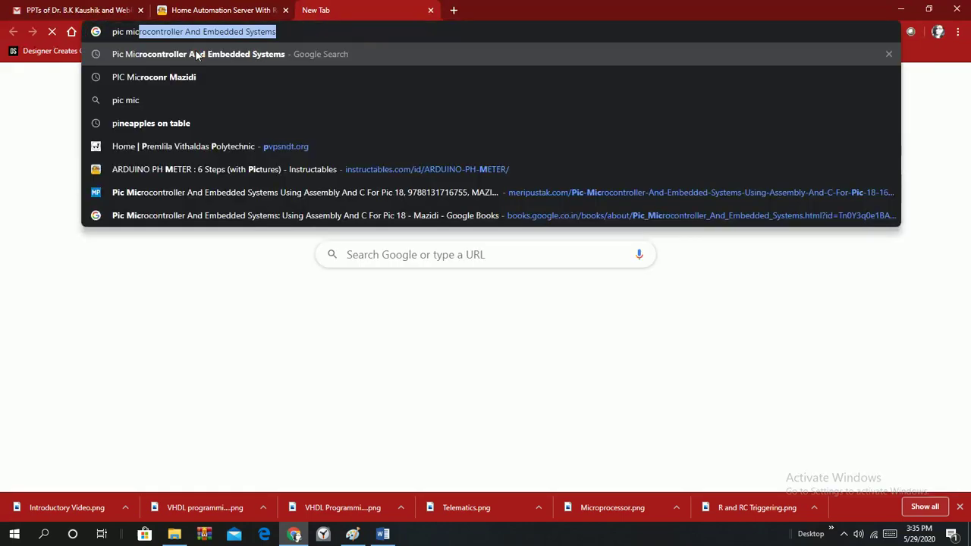
type("ocontroller")
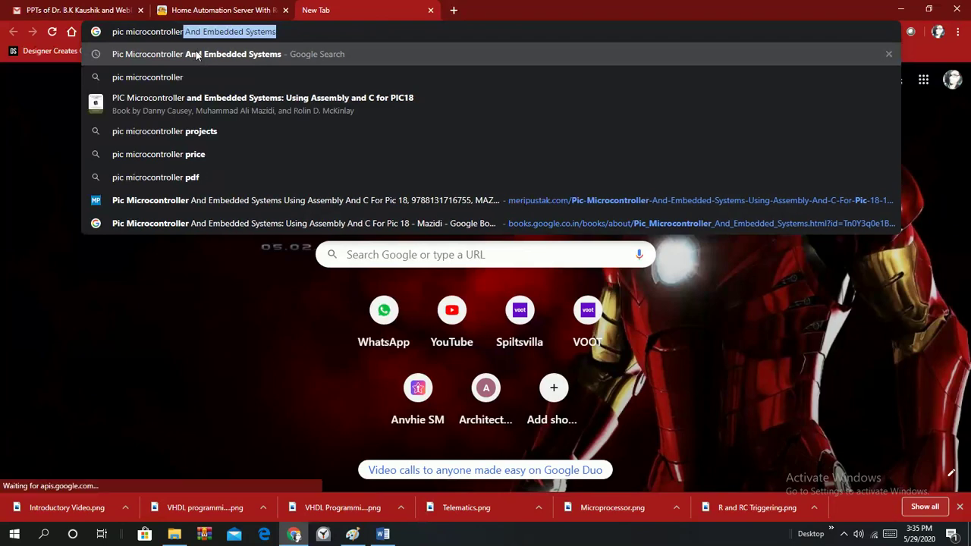
key("BackSpace")
left_click(195, 54)
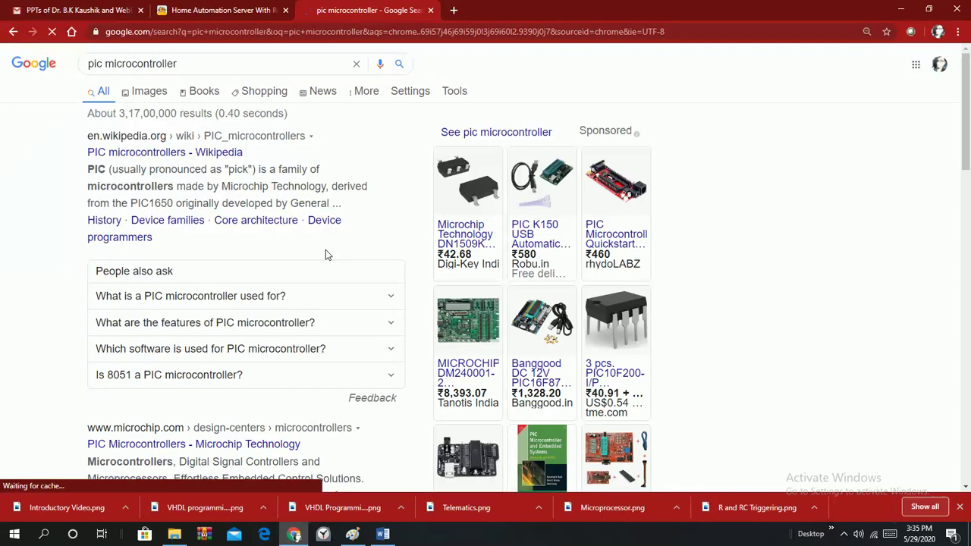
Step: Limit the results to books and open the preview of "Designing Embedded Systems with PIC Microcontrollers"
scroll(277, 278, "down", 1)
scroll(277, 279, "up", 1)
left_click(204, 91)
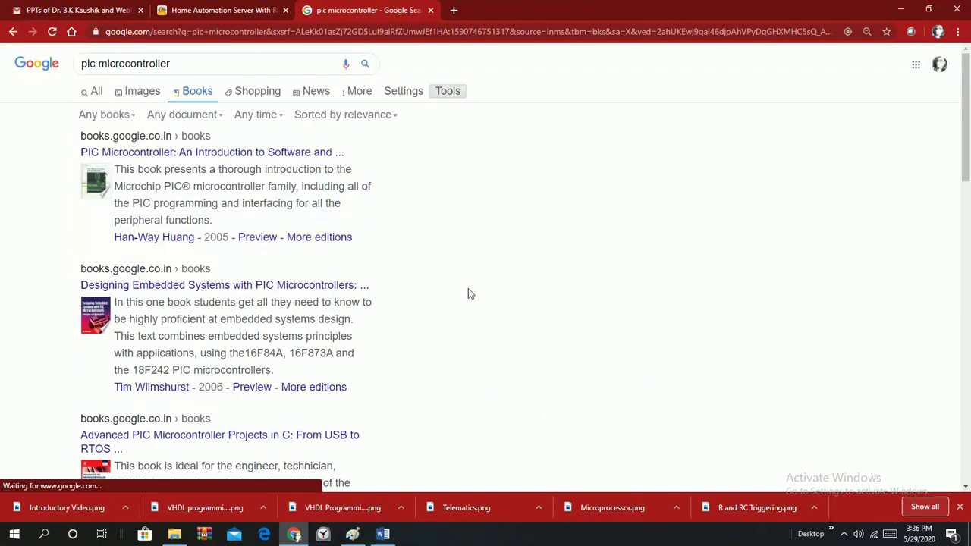
left_click(240, 292)
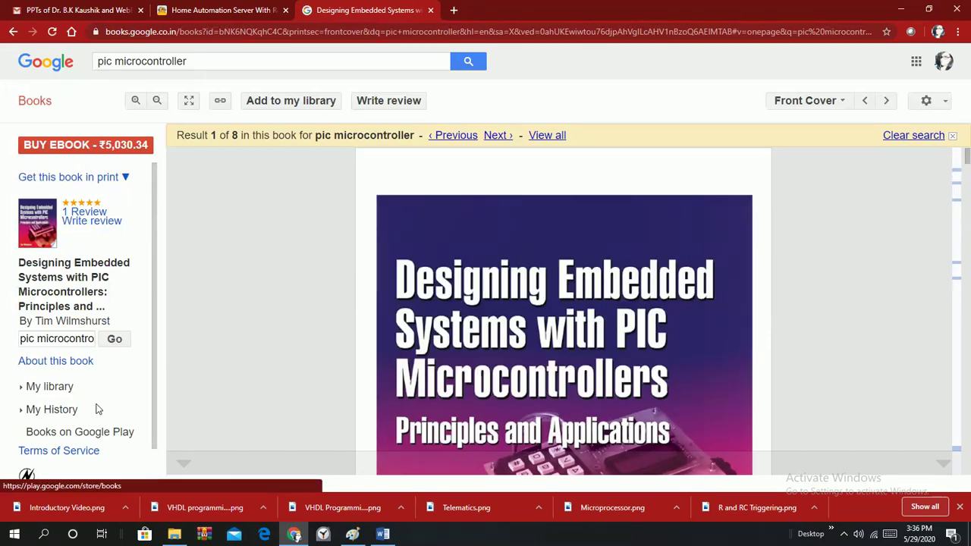
Step: Examine the book's title, author, publisher, copyright year and edition in the book details and front pages
scroll(76, 326, "down", 1)
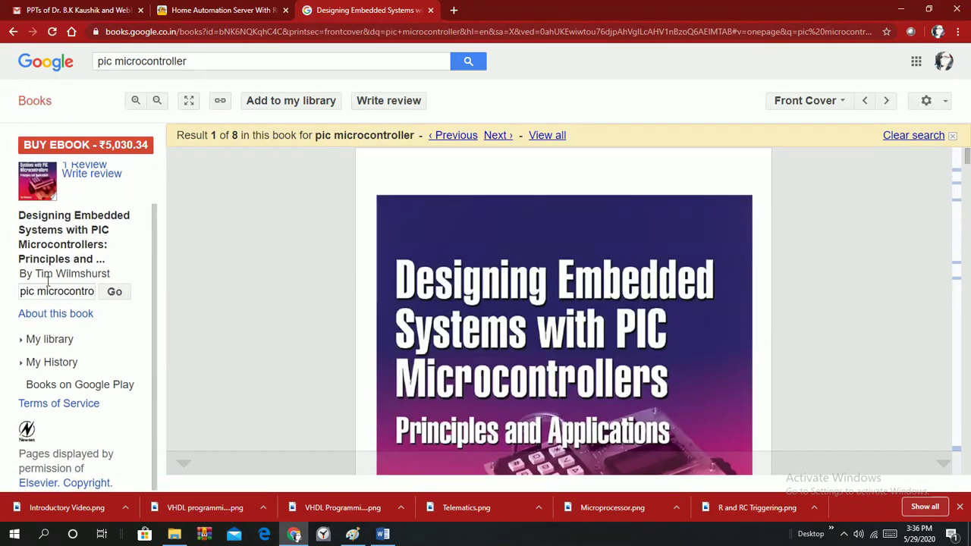
scroll(47, 290, "up", 1)
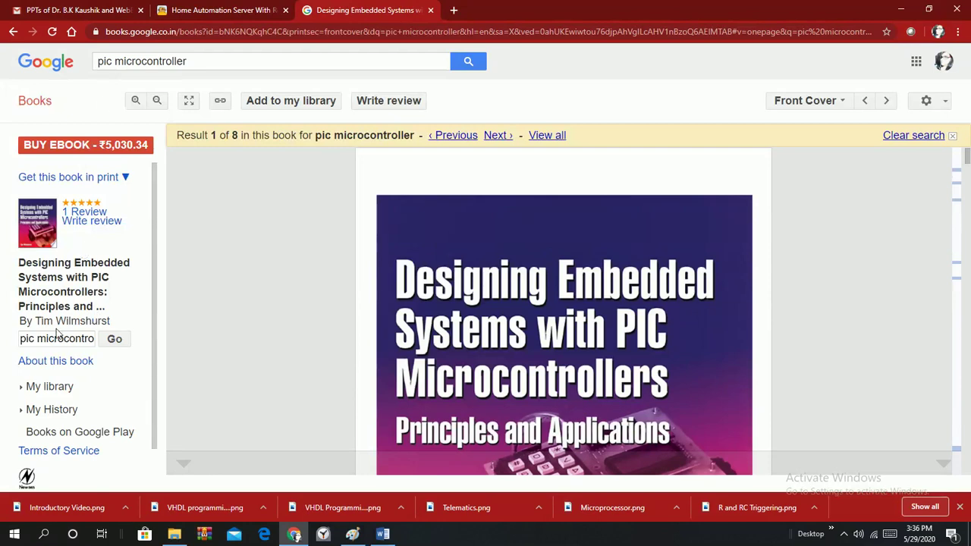
scroll(56, 330, "down", 1)
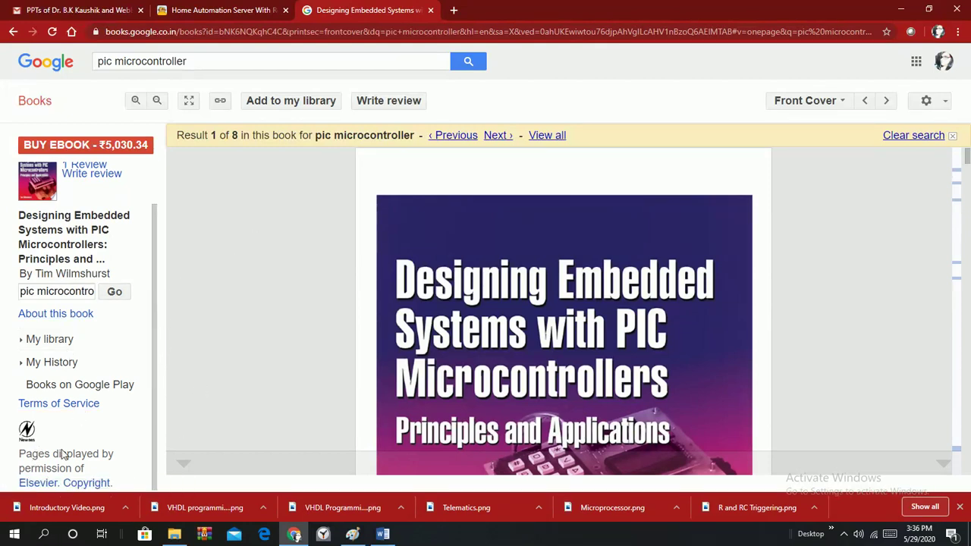
scroll(93, 392, "up", 1)
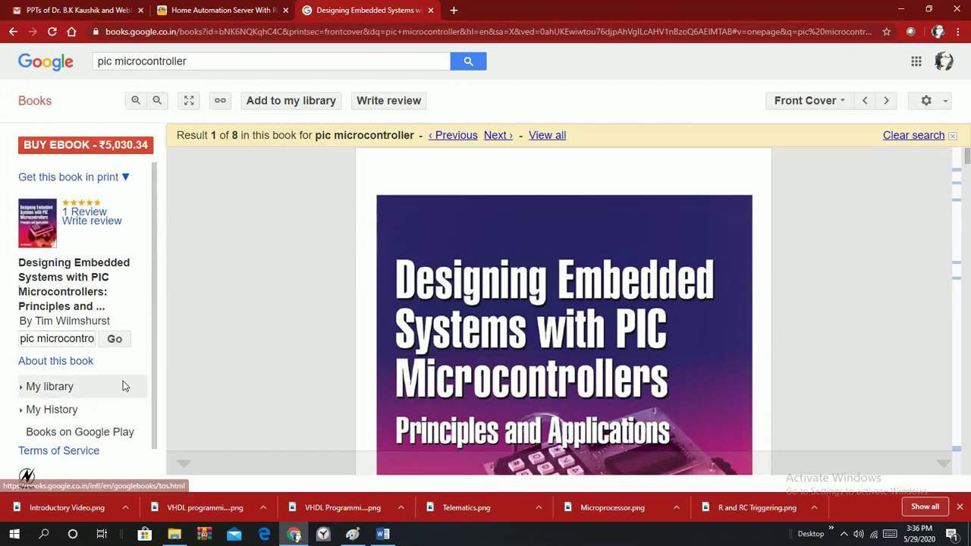
scroll(93, 392, "down", 1)
scroll(865, 281, "down", 3)
scroll(918, 288, "down", 6)
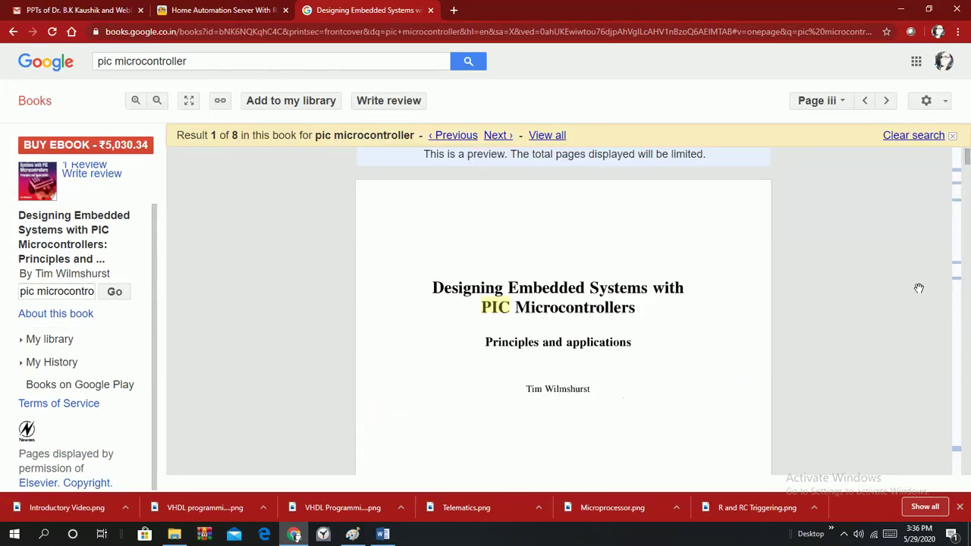
scroll(918, 288, "down", 1)
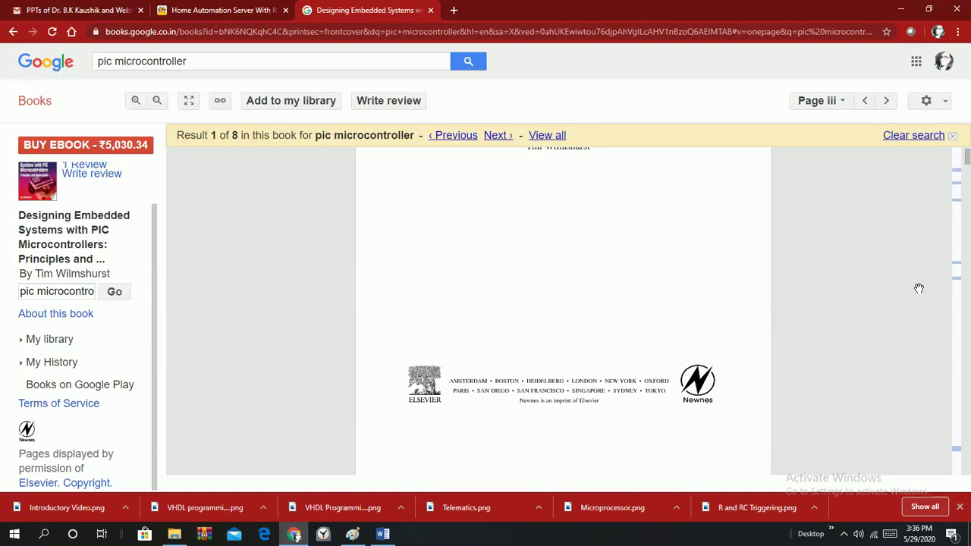
scroll(869, 304, "down", 7)
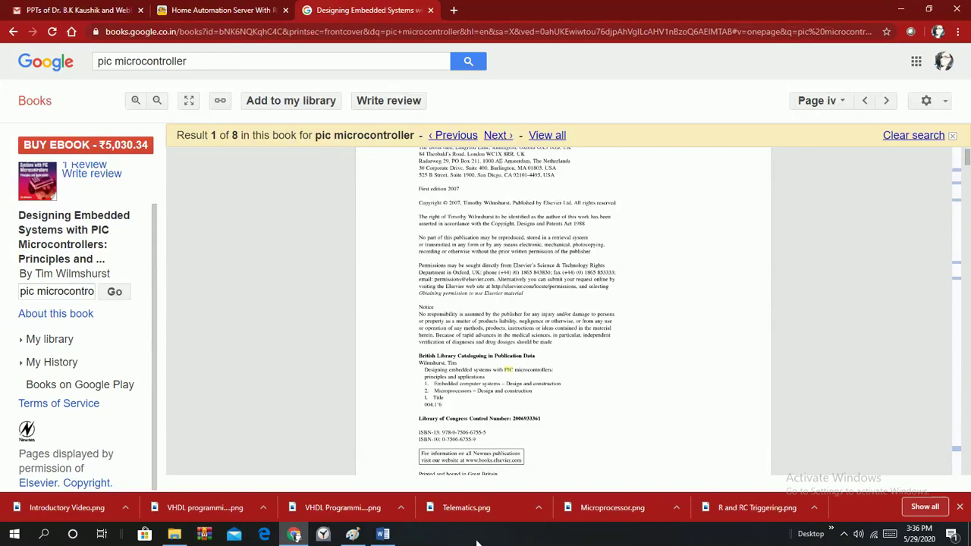
Step: Switch back to the Word report and go to section 4.2.1 PIC-Microcontroller through its table of contents entry
left_click(384, 535)
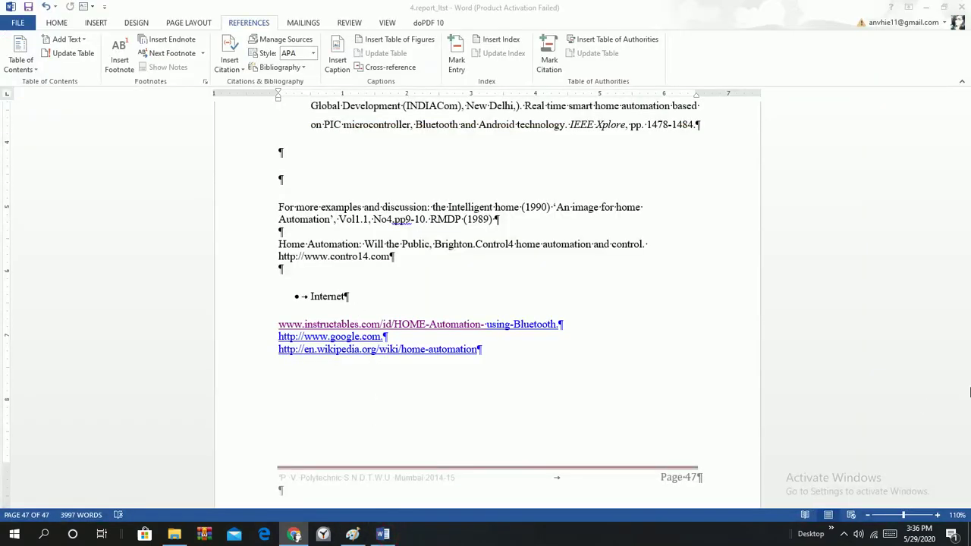
scroll(907, 260, "up", 5)
left_click_drag(970, 134, 965, 100)
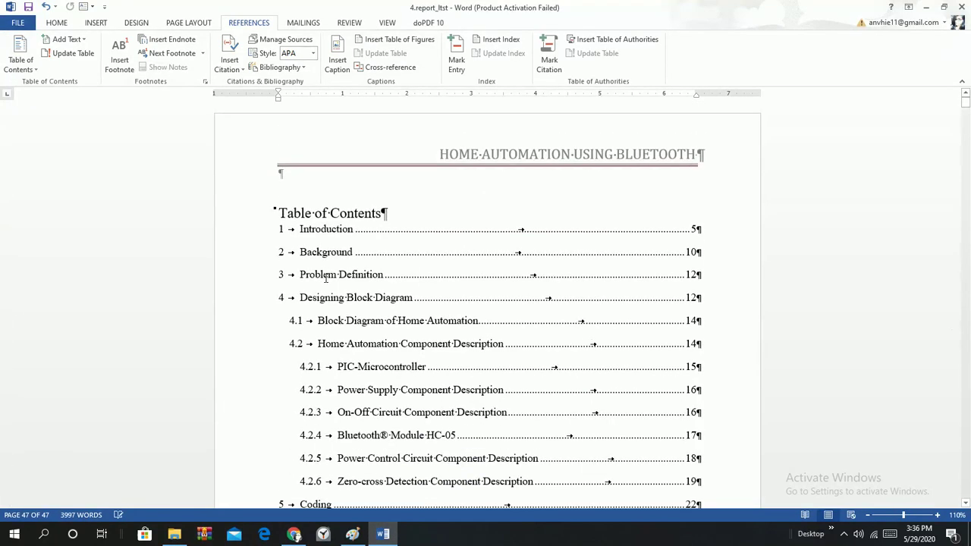
left_click(326, 279)
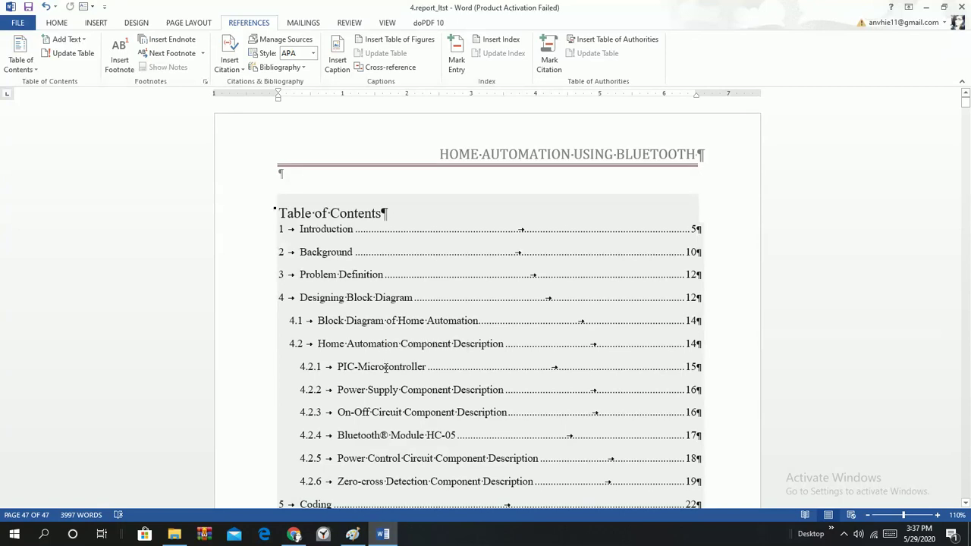
left_click(386, 368)
left_click(392, 366, "ctrl")
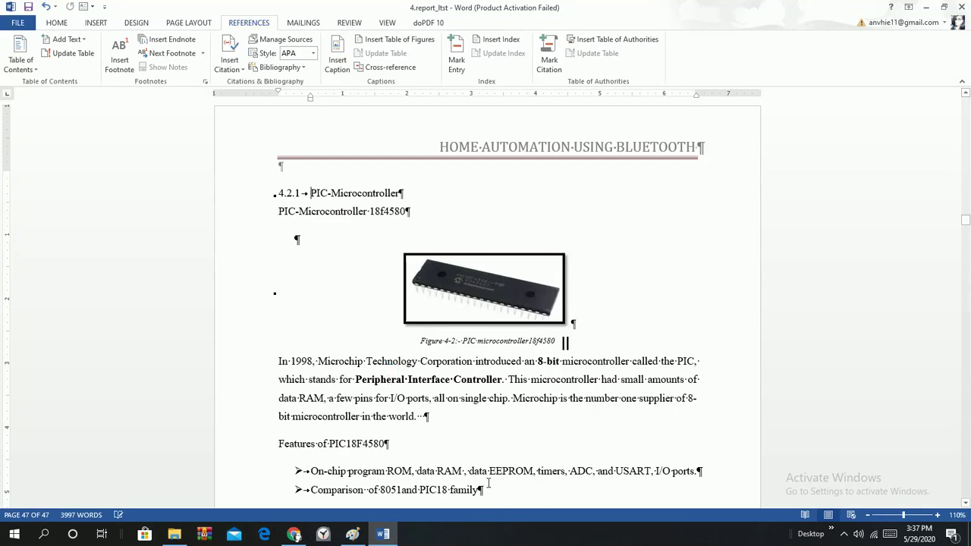
Step: Start a new citation source at the end of the PIC-Microcontroller introduction paragraph and set its source type to Book
left_click(429, 419)
left_click(239, 69)
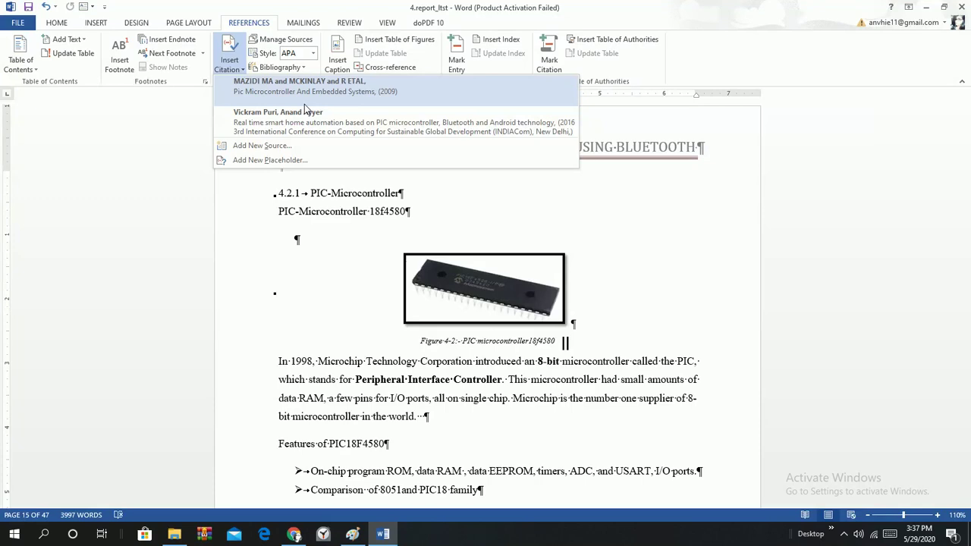
left_click(283, 147)
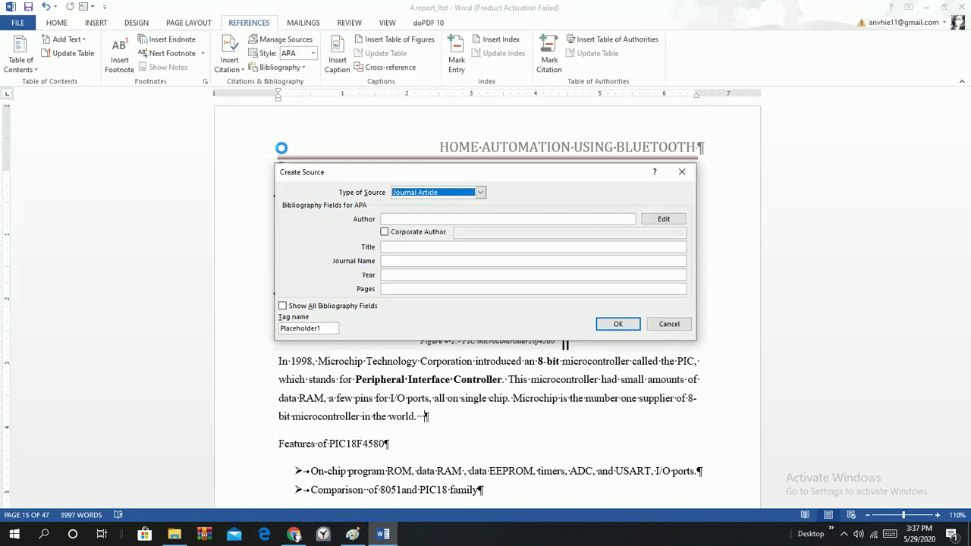
left_click(481, 193)
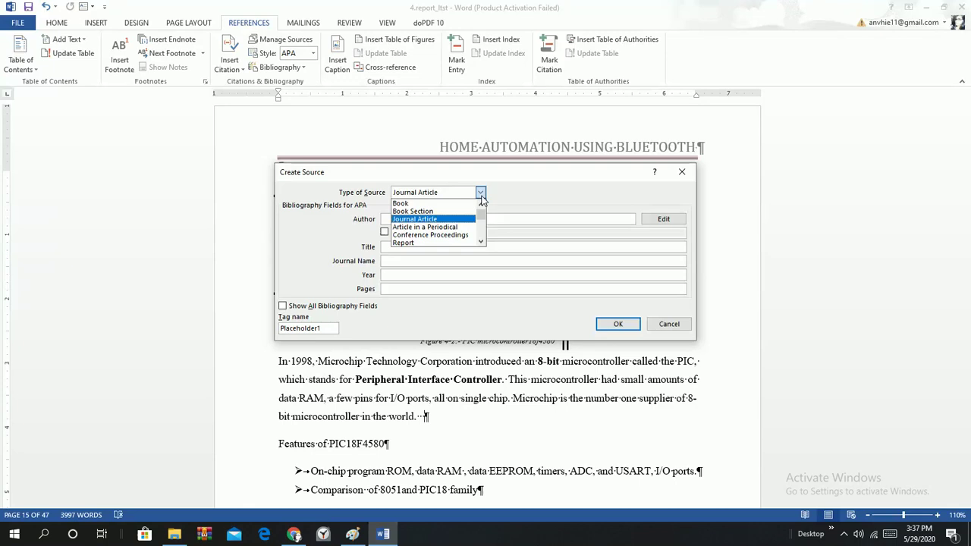
left_click(403, 204)
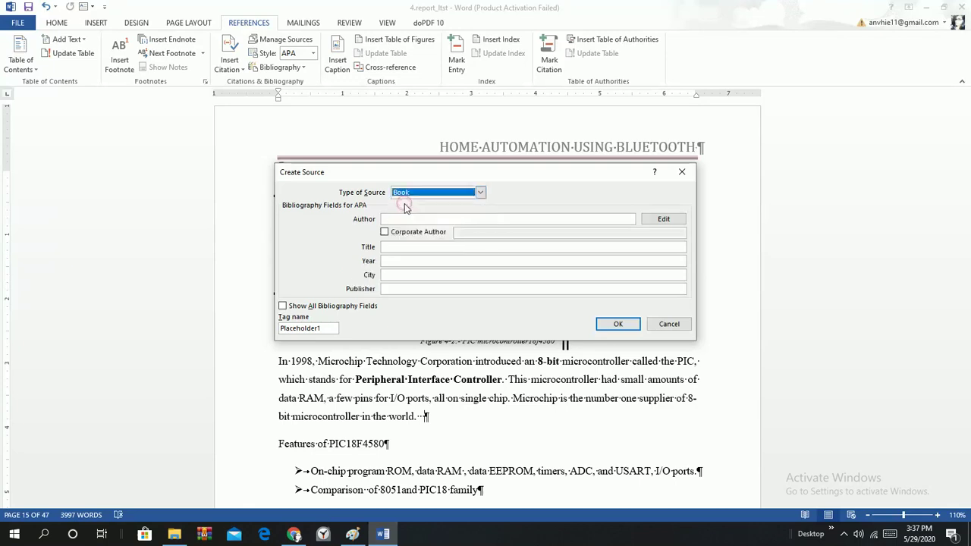
Step: Copy the author's name from the Google Books page in Chrome into the Author field of the new Word source
left_click(393, 218)
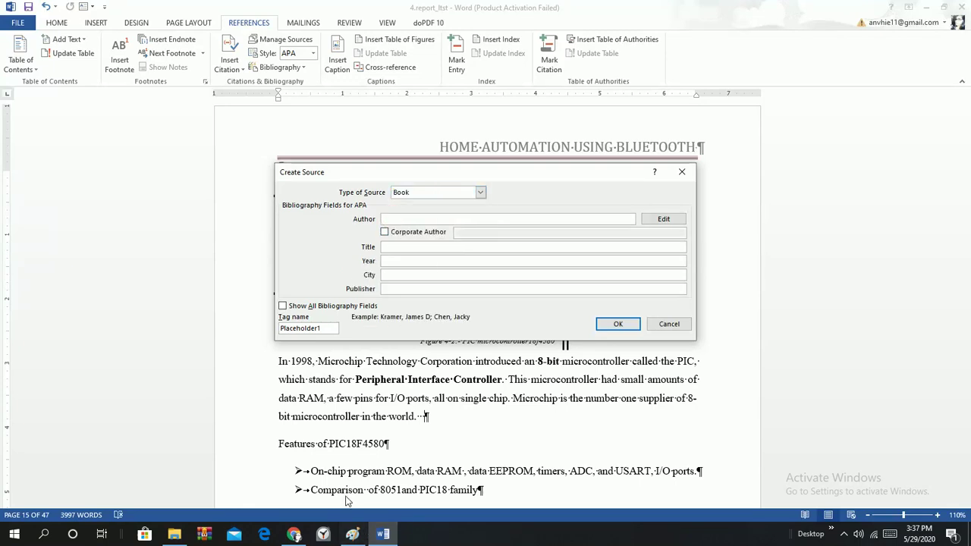
left_click(381, 535)
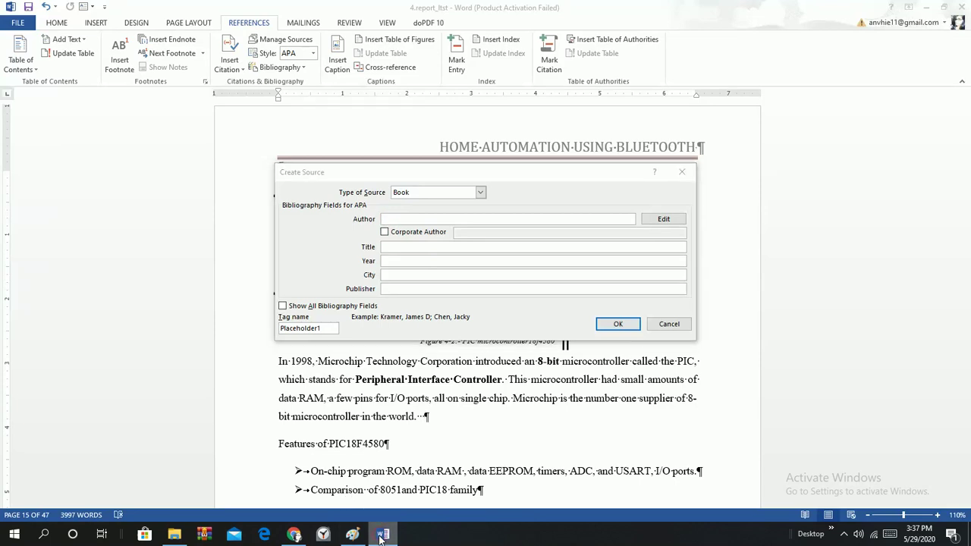
left_click(295, 535)
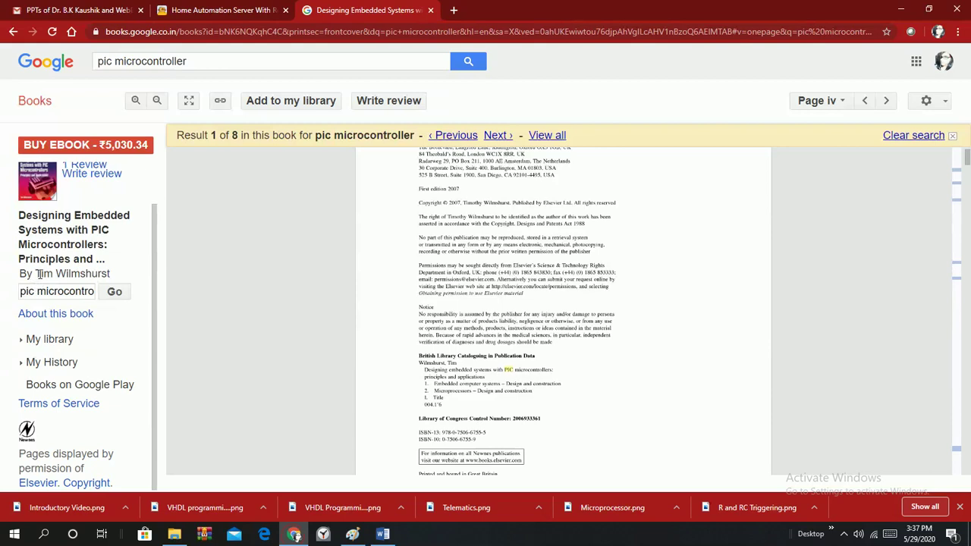
left_click_drag(37, 273, 109, 274)
key("ctrl+c")
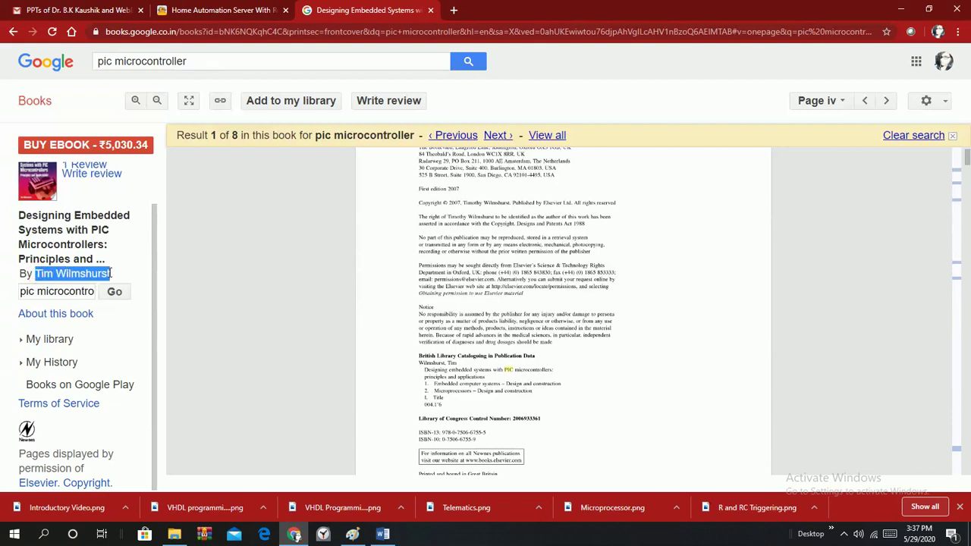
left_click(382, 536)
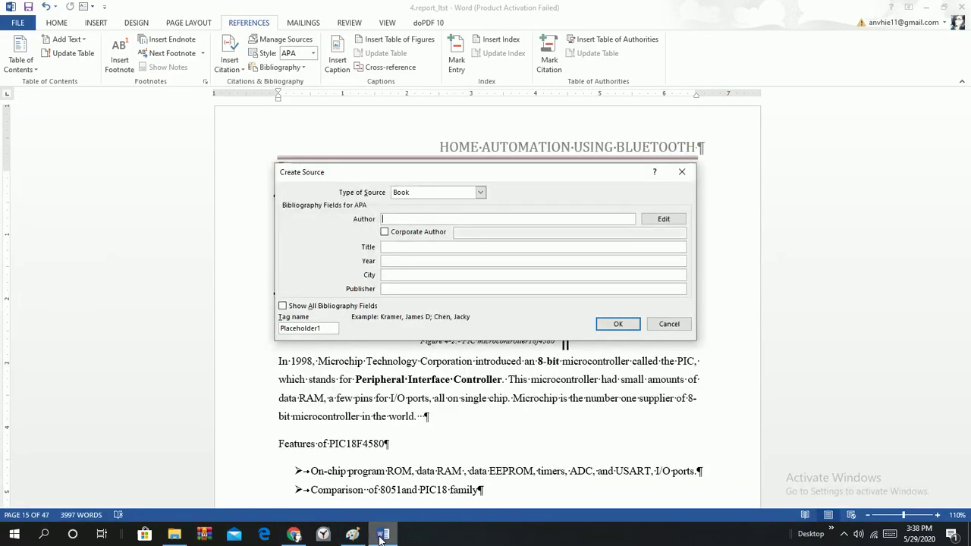
left_click(384, 231)
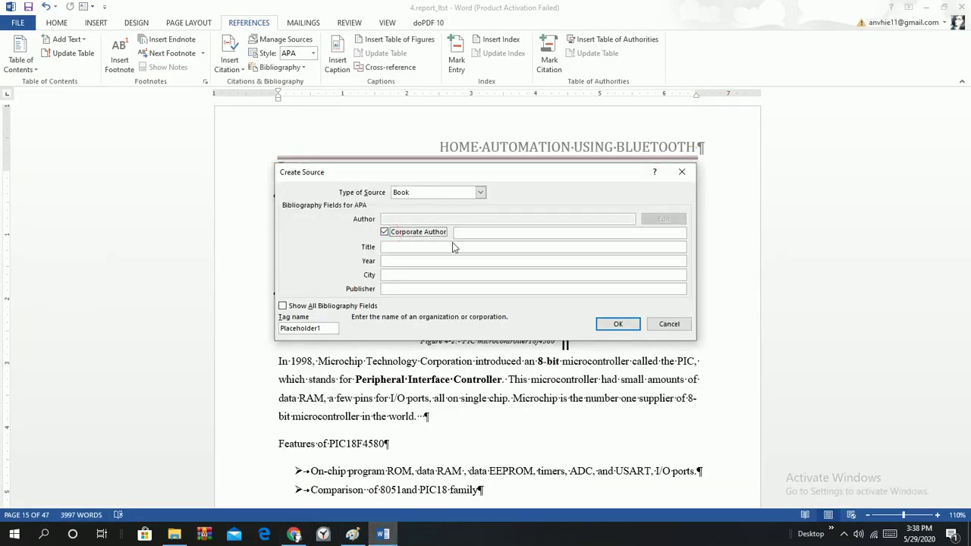
left_click(384, 231)
left_click(392, 219)
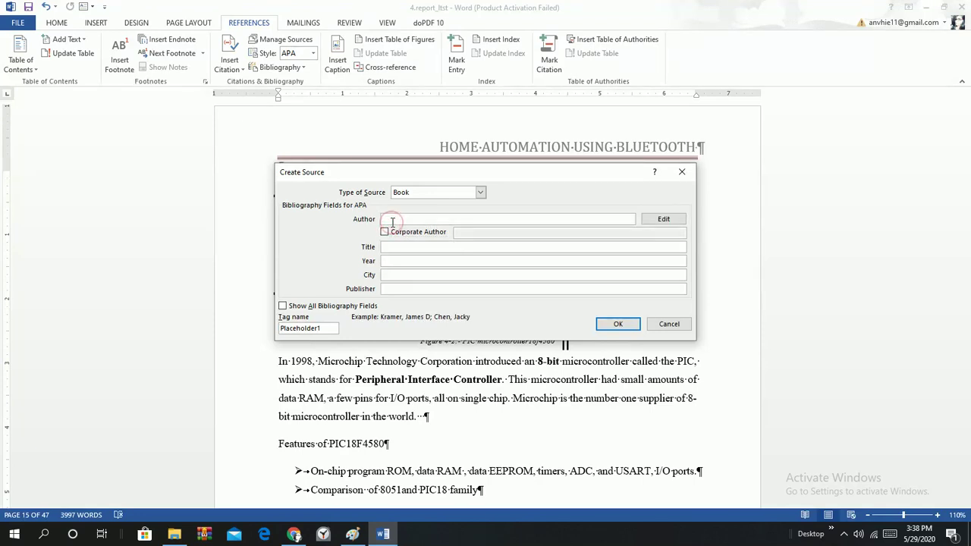
key("ctrl+v")
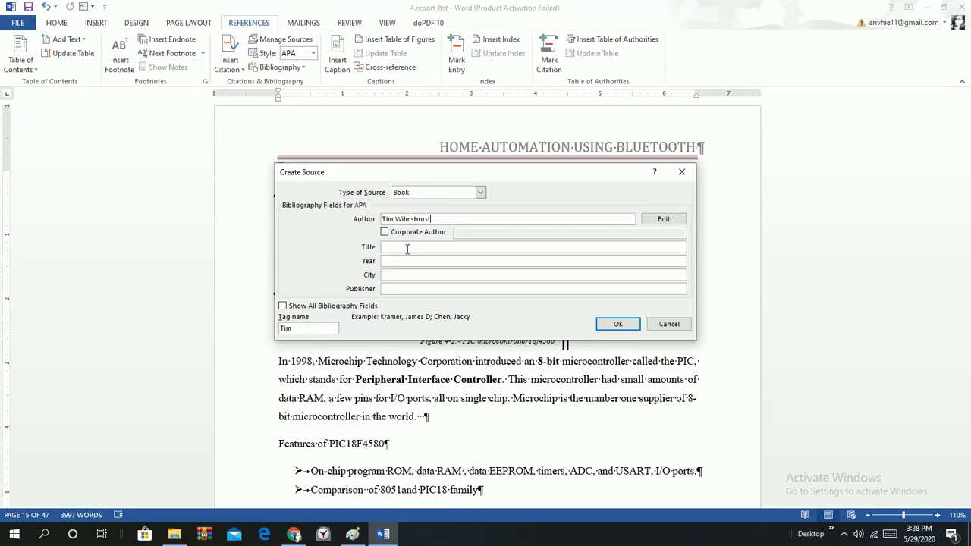
Step: Copy the book title from Chrome into the source's title and complete it as "Designing Embedded Systems with PIC Microcontrollers: Principles and Applications"
left_click(381, 535)
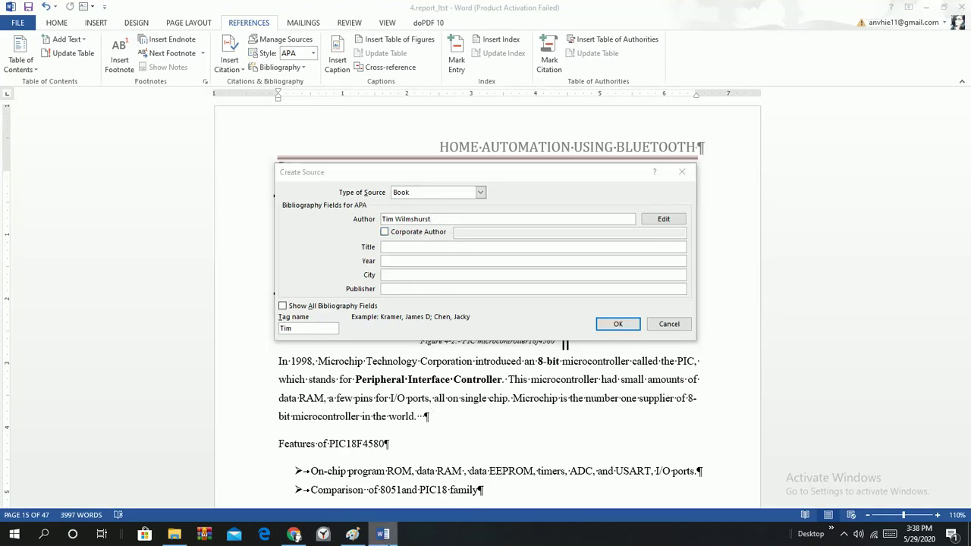
mouse_move(288, 539)
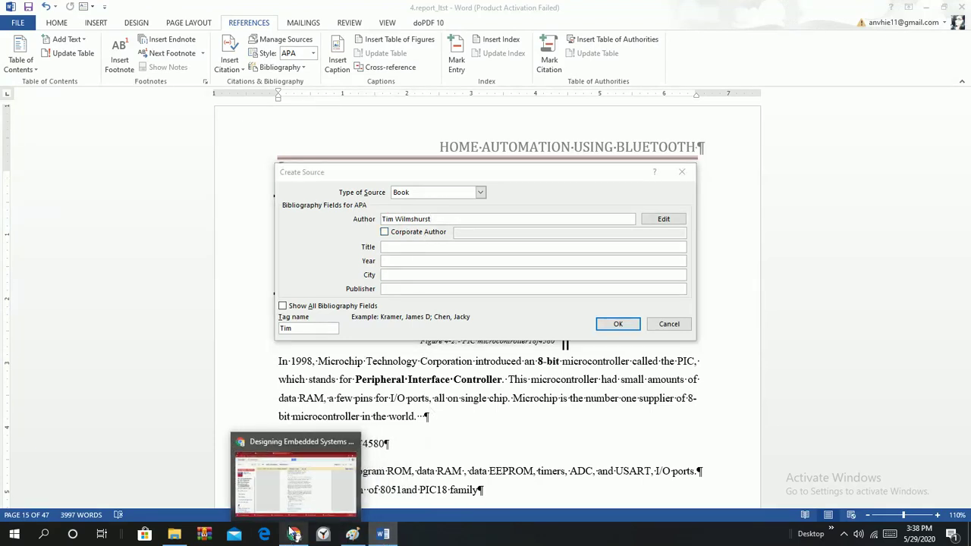
left_click(284, 508)
left_click_drag(35, 274, 110, 274)
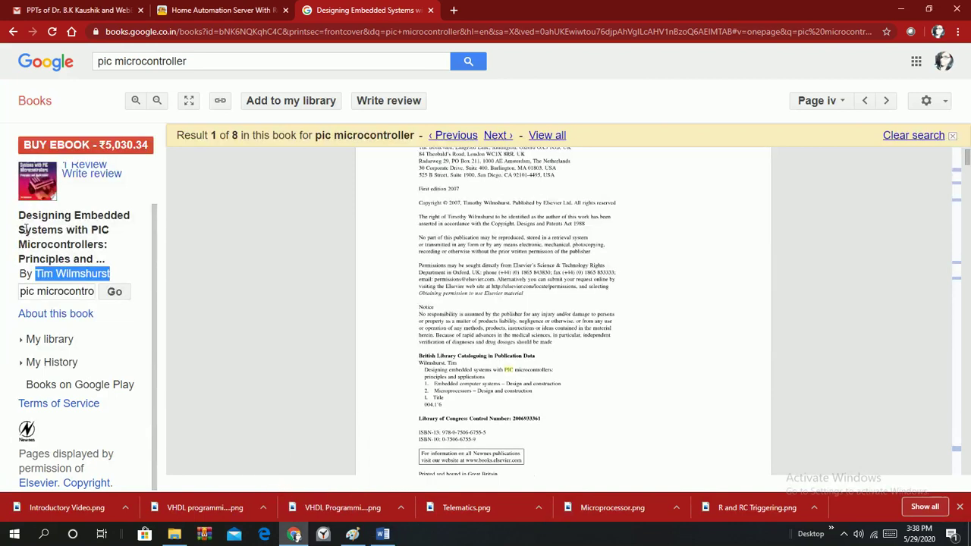
left_click_drag(19, 216, 93, 260)
key("ctrl+c")
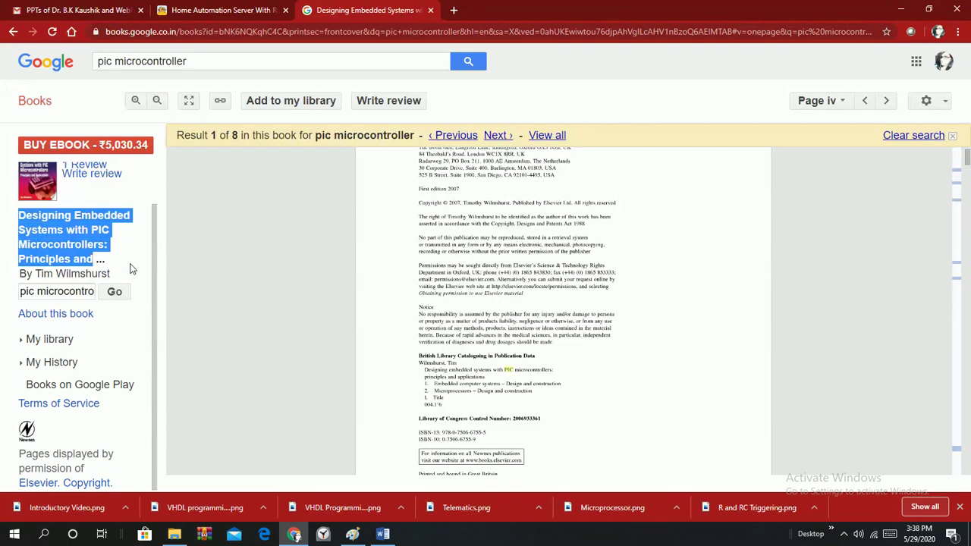
left_click(383, 534)
left_click(412, 248)
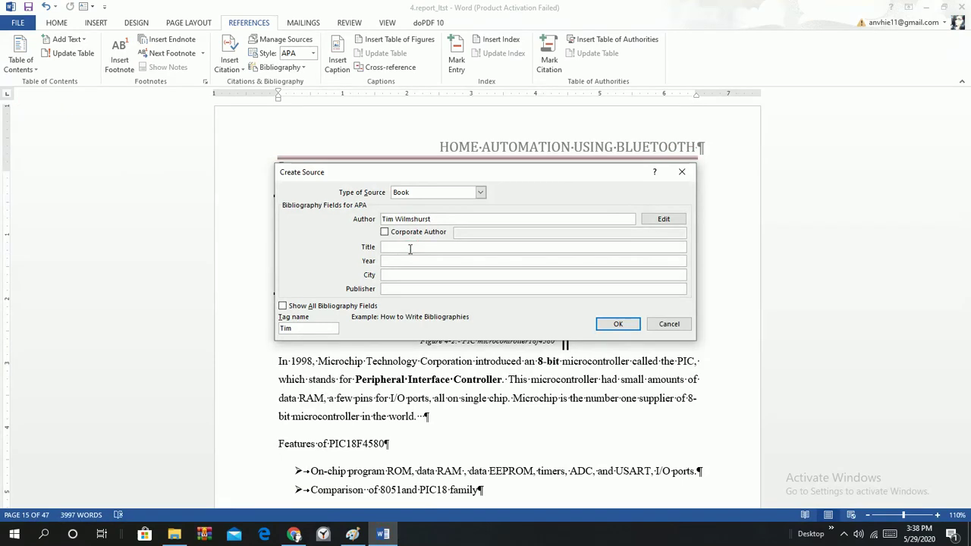
key("ctrl+v")
type("A")
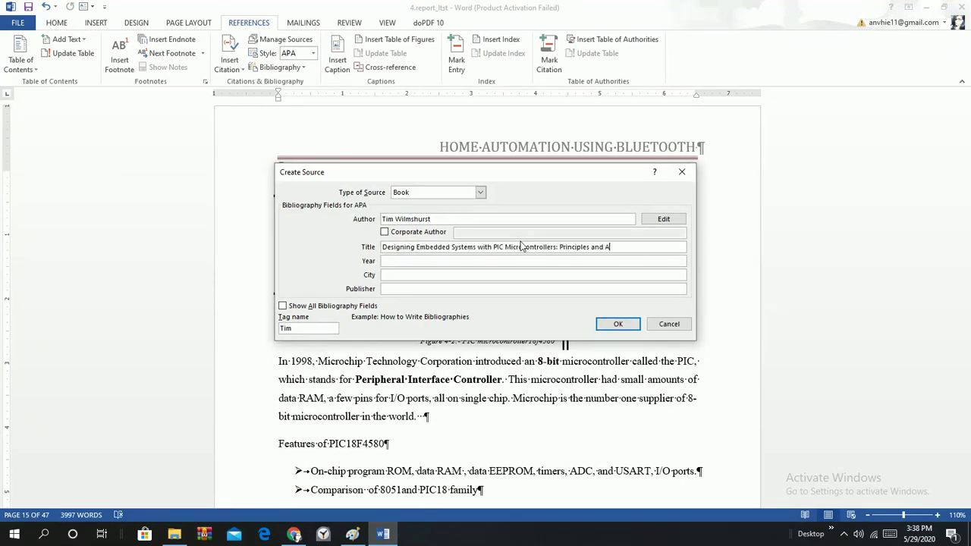
type("pplications")
Step: Set the source's year to 2007 and publisher to "Newnes India", and insert its citation in the paragraph
left_click(415, 261)
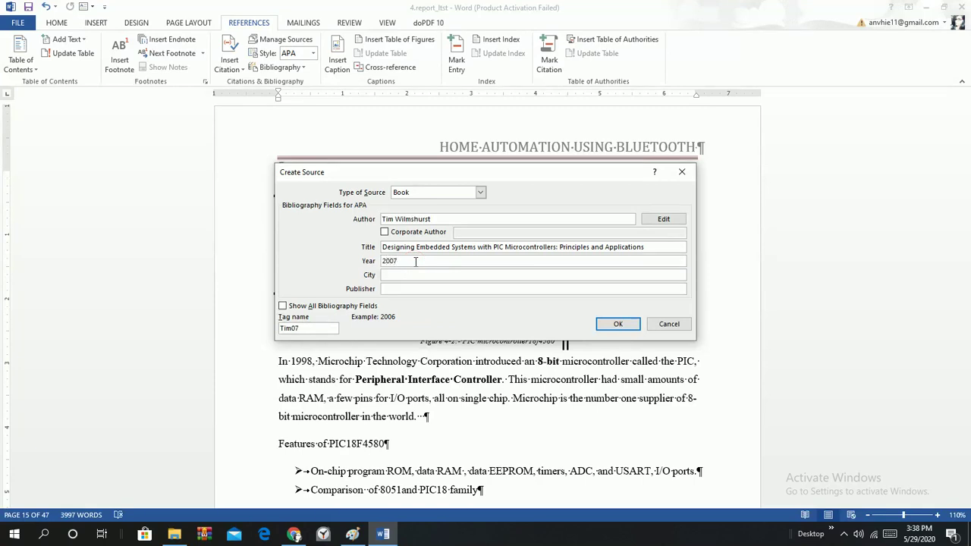
left_click(403, 288)
type("Newnes India")
left_click(618, 324)
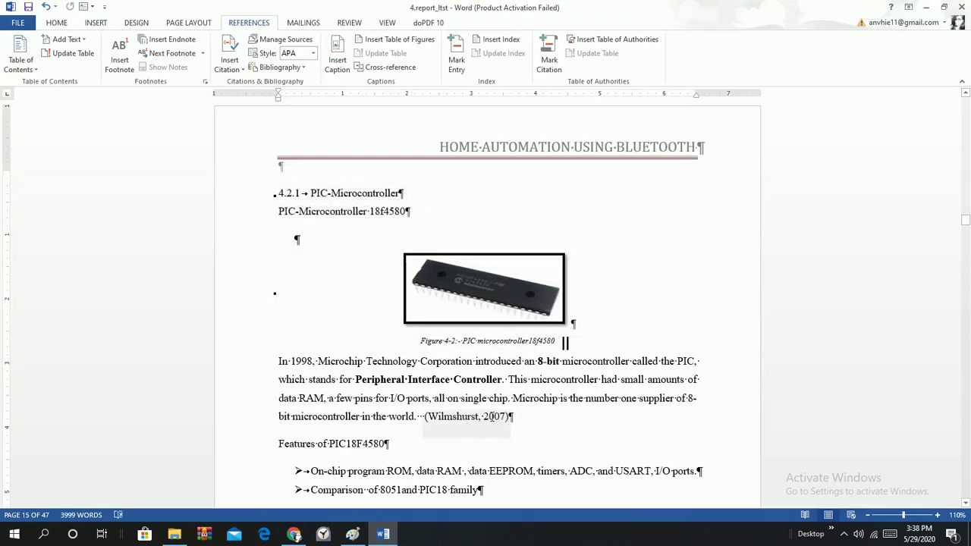
Step: Insert a citation of the existing 2009 source "Pic Microcontroller And Embedded Systems" on a new line below the 8051 and PIC18 family comparison bullet
scroll(487, 421, "down", 3)
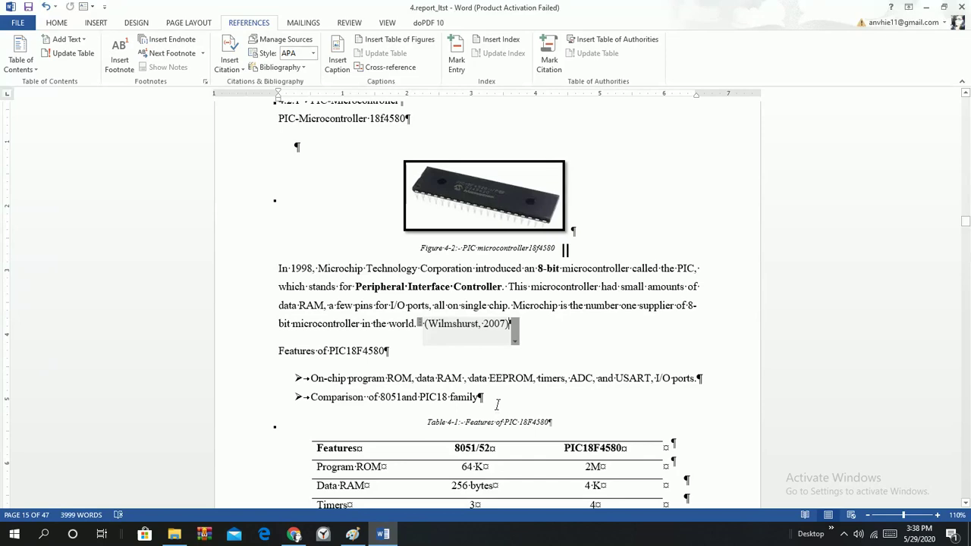
scroll(491, 384, "down", 5)
scroll(492, 384, "down", 6)
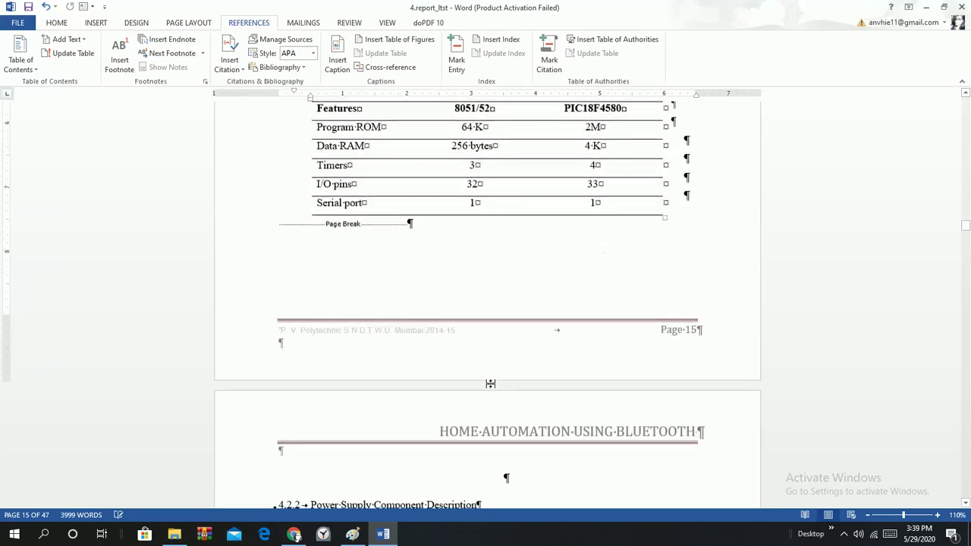
scroll(490, 387, "up", 4)
scroll(490, 389, "up", 6)
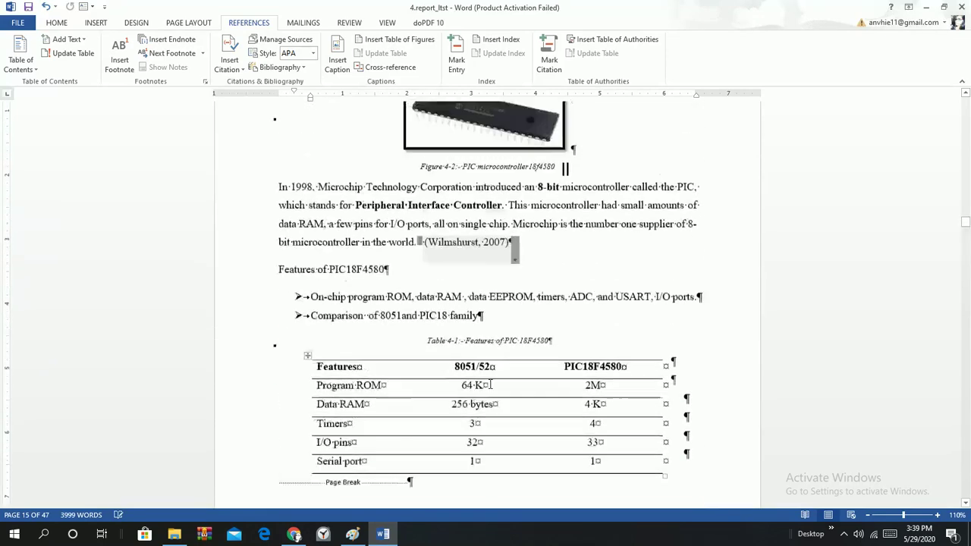
left_click(479, 367)
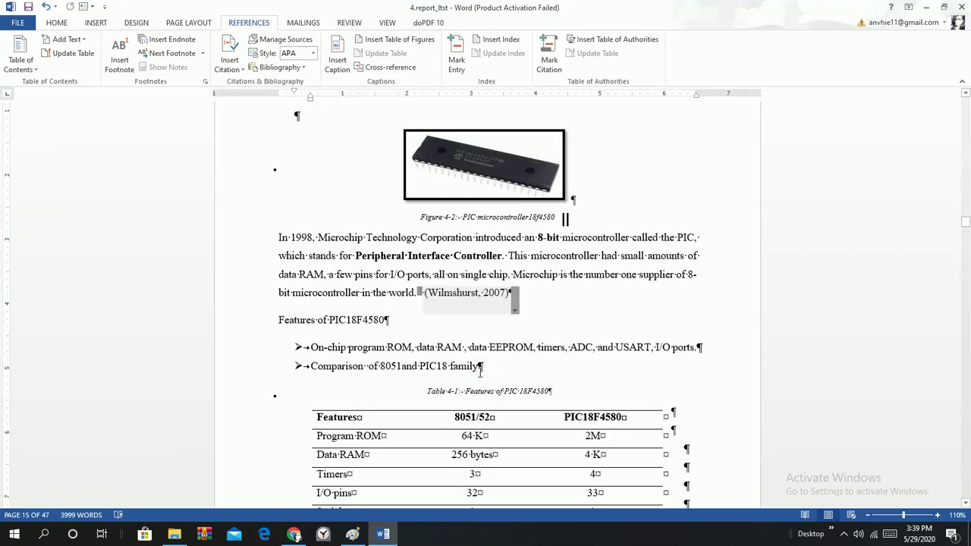
key("Return")
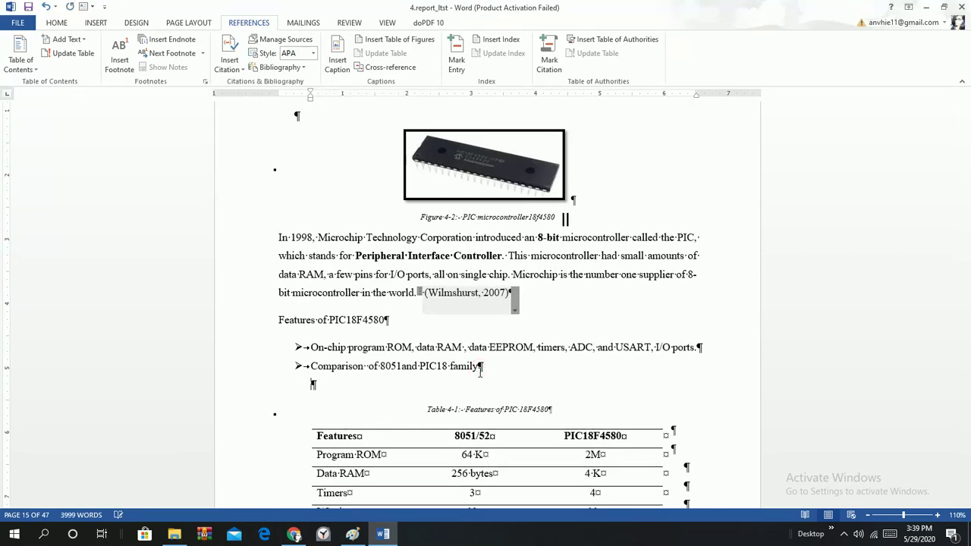
key("BackSpace")
left_click(232, 67)
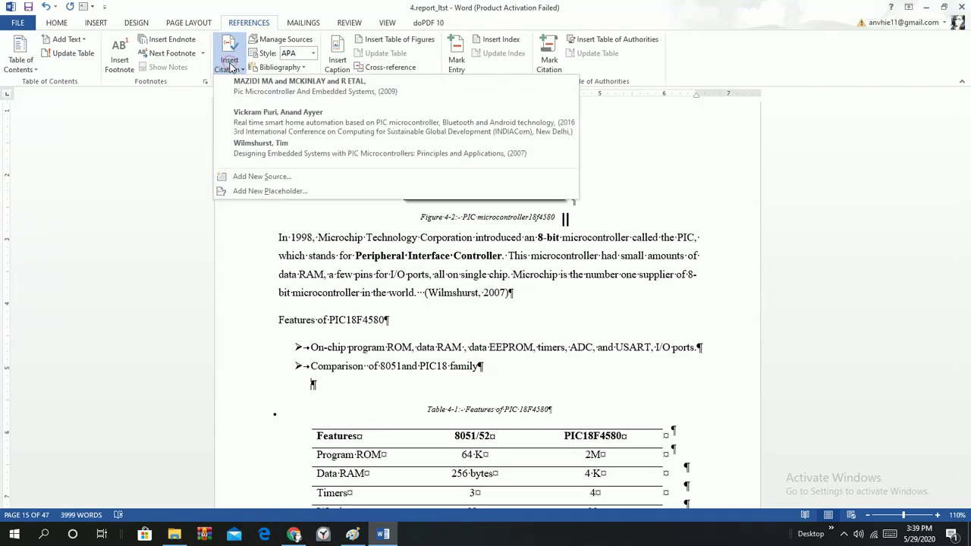
left_click(285, 99)
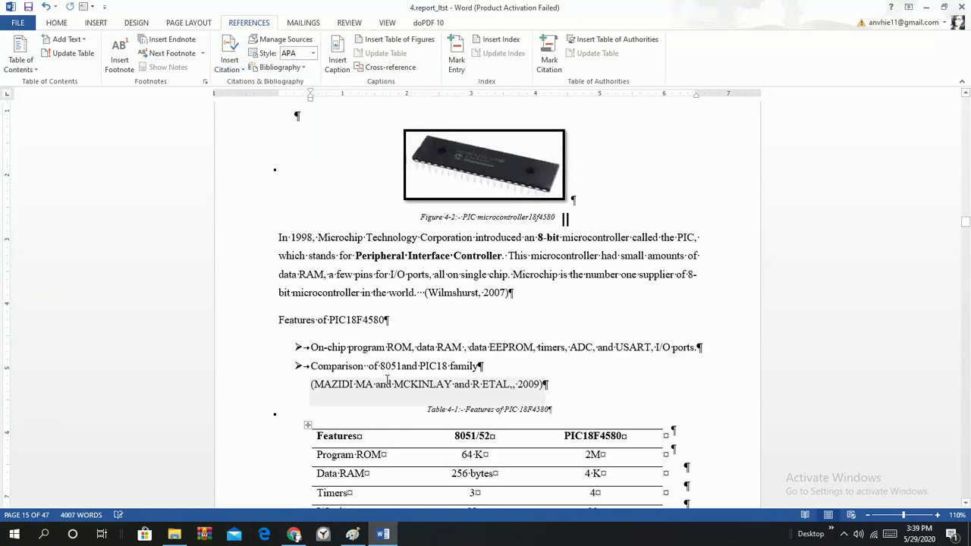
Step: Join the 2009 citation to the end of the 8051 and PIC18 family comparison bullet
left_click(312, 379)
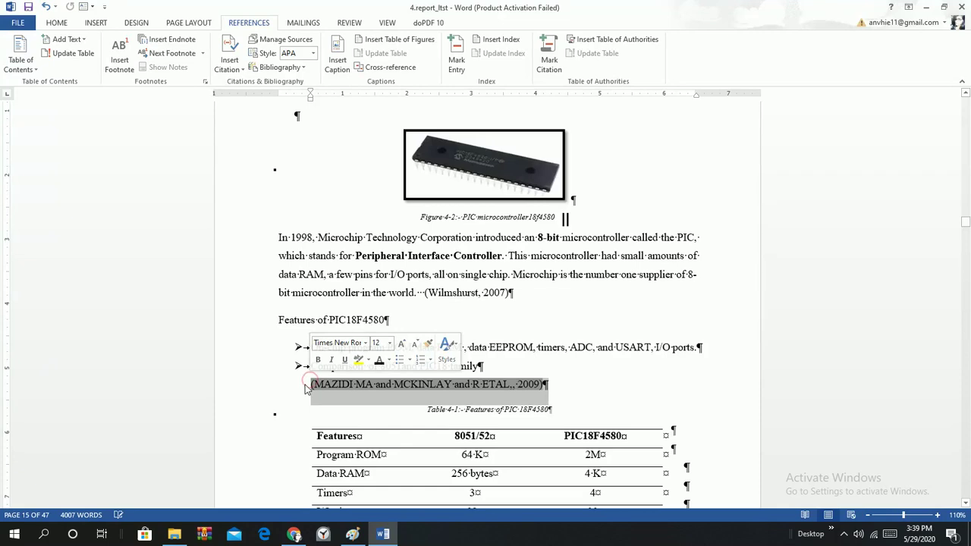
left_click(489, 366)
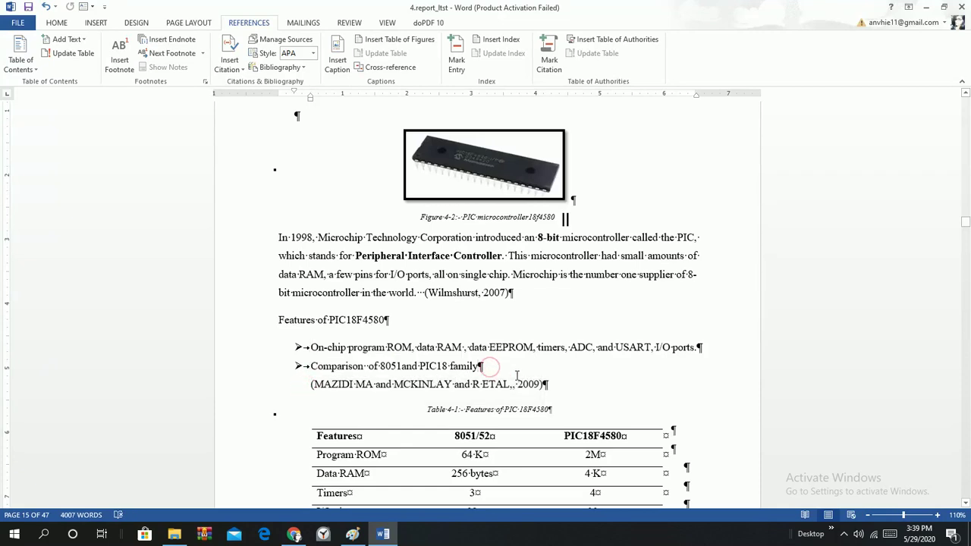
key("Delete")
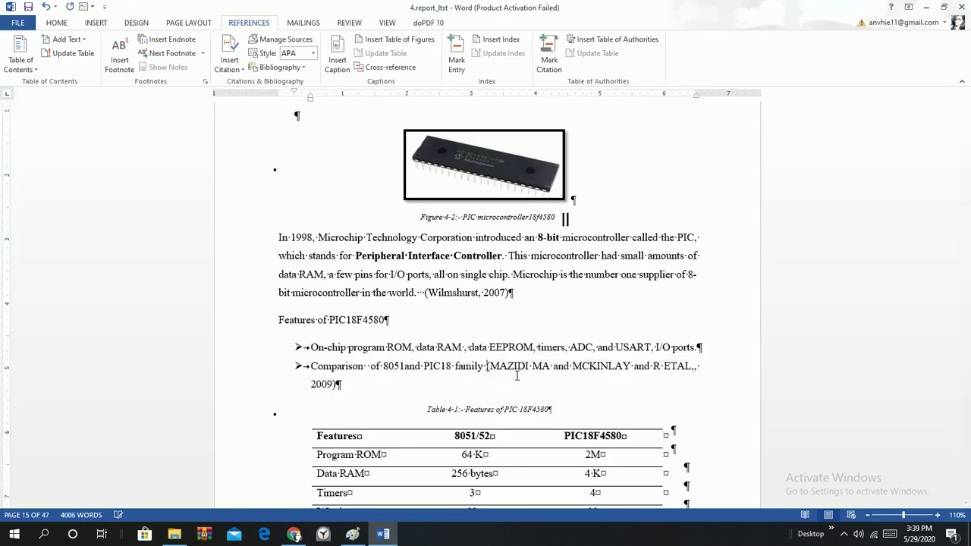
scroll(340, 319, "down", 3)
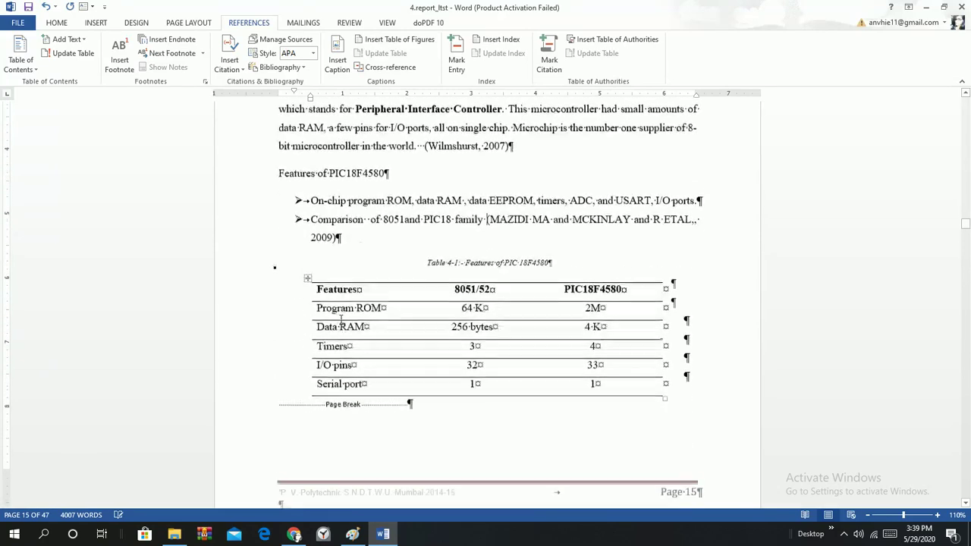
scroll(341, 319, "up", 2)
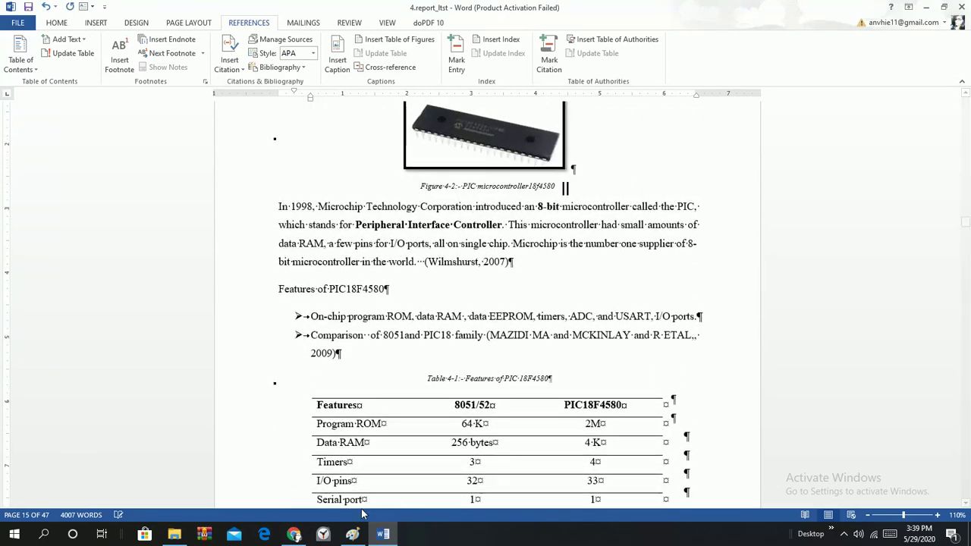
Step: Switch to Chrome and search the web for "Home automation System Micro"
left_click(294, 534)
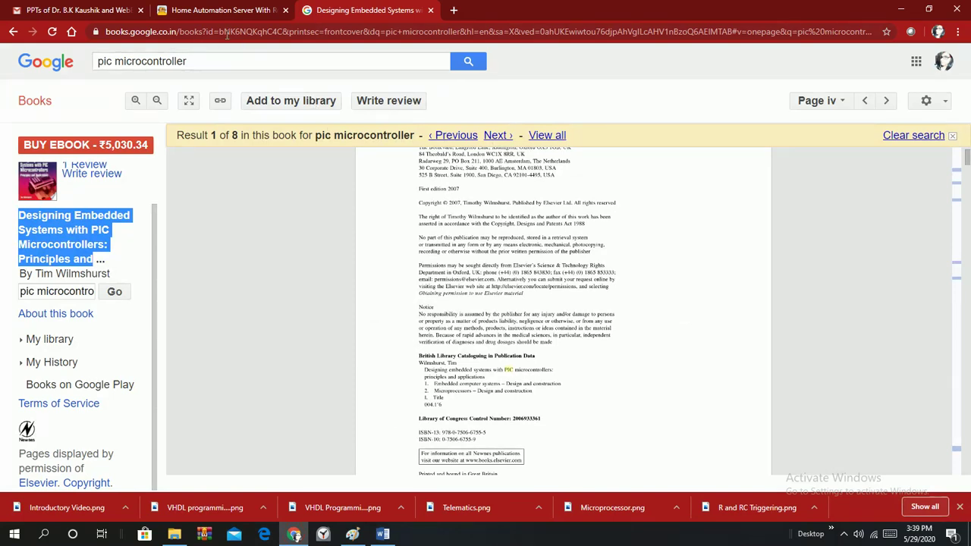
left_click(334, 32)
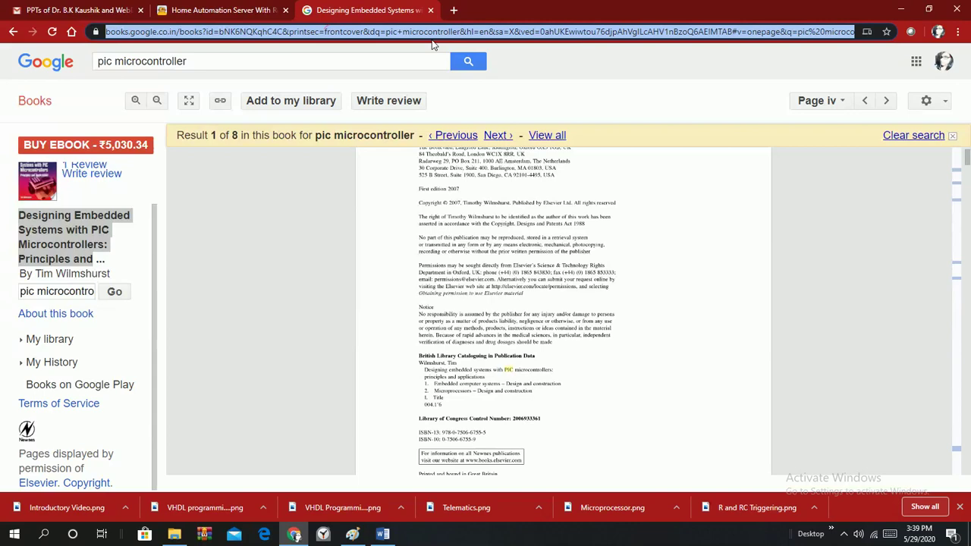
type("Home")
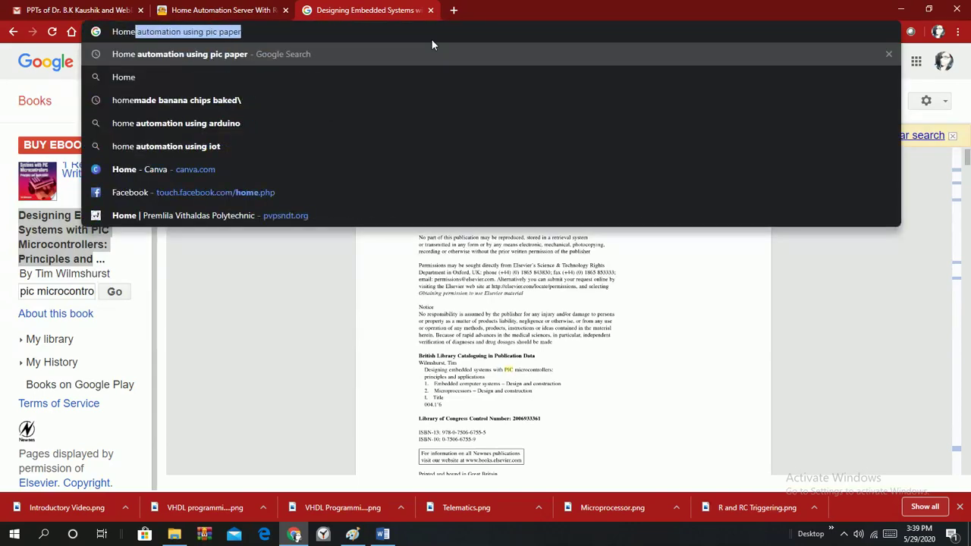
type(" a")
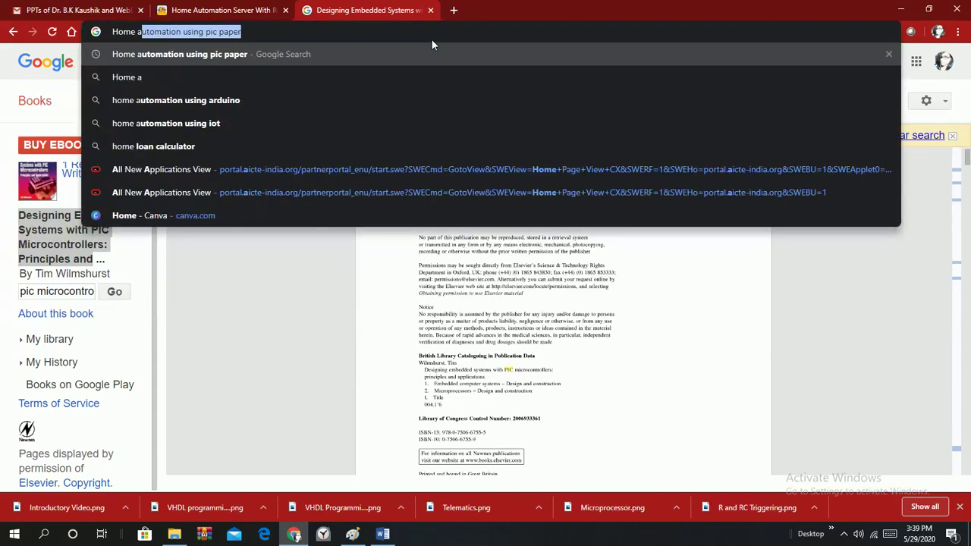
type("utomation ")
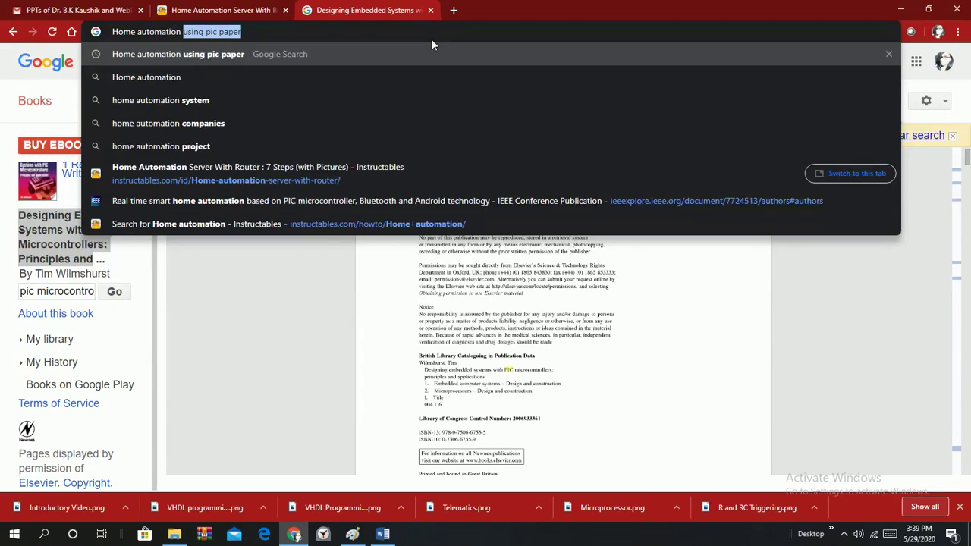
type("Syste")
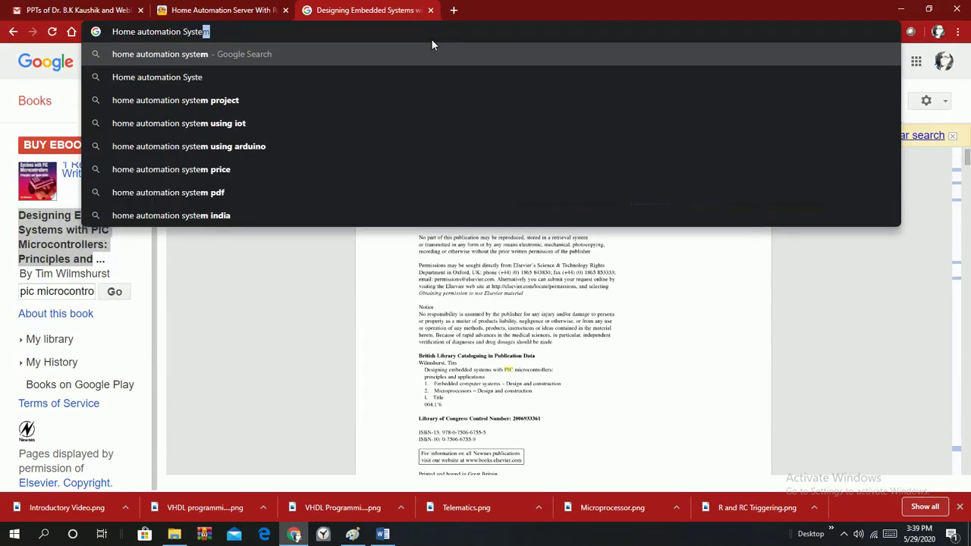
type("m Micro")
Step: Open the ResearchGate article "Microcontroller Based Home Automation System with Security", look over its publication details and dismiss the sign-up pop-up
left_click(220, 215)
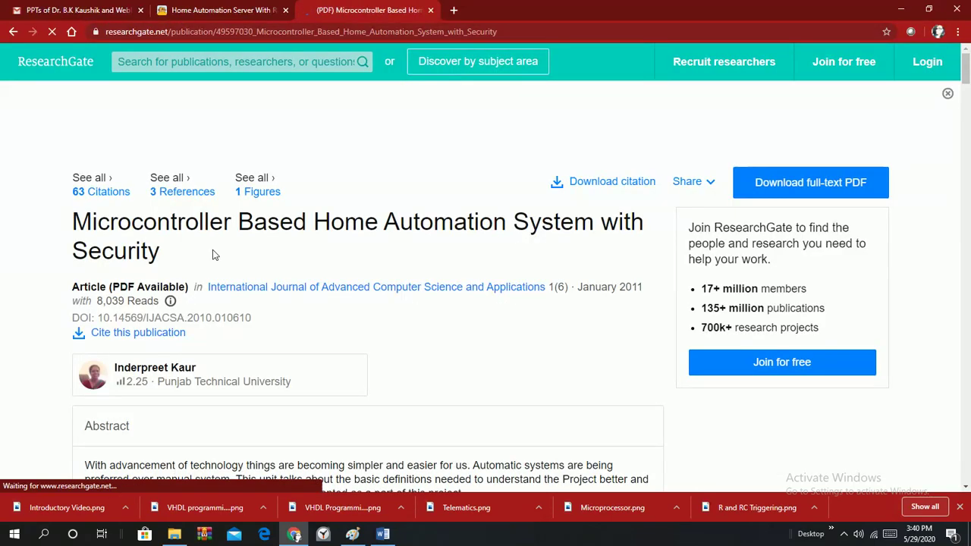
scroll(213, 254, "down", 1)
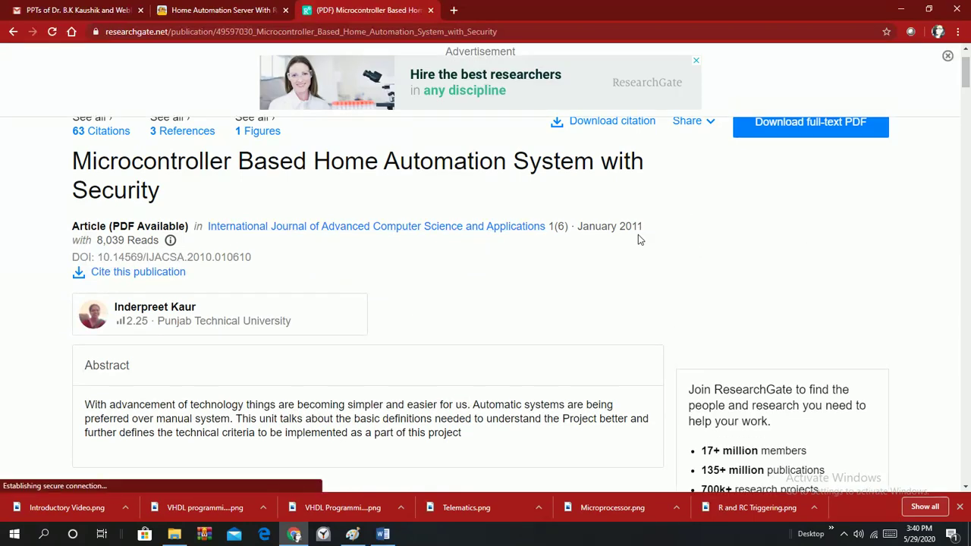
scroll(634, 244, "down", 1)
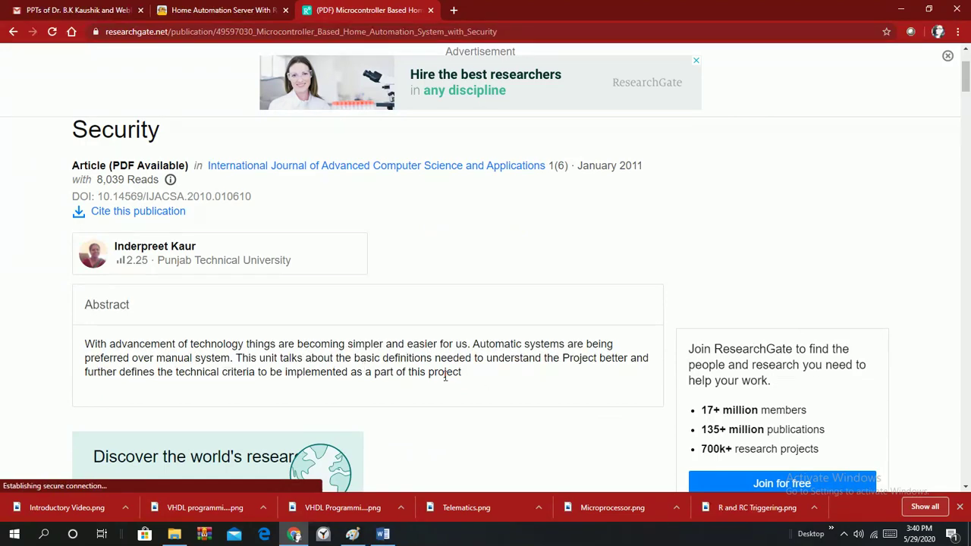
scroll(446, 379, "down", 2)
scroll(428, 378, "up", 1)
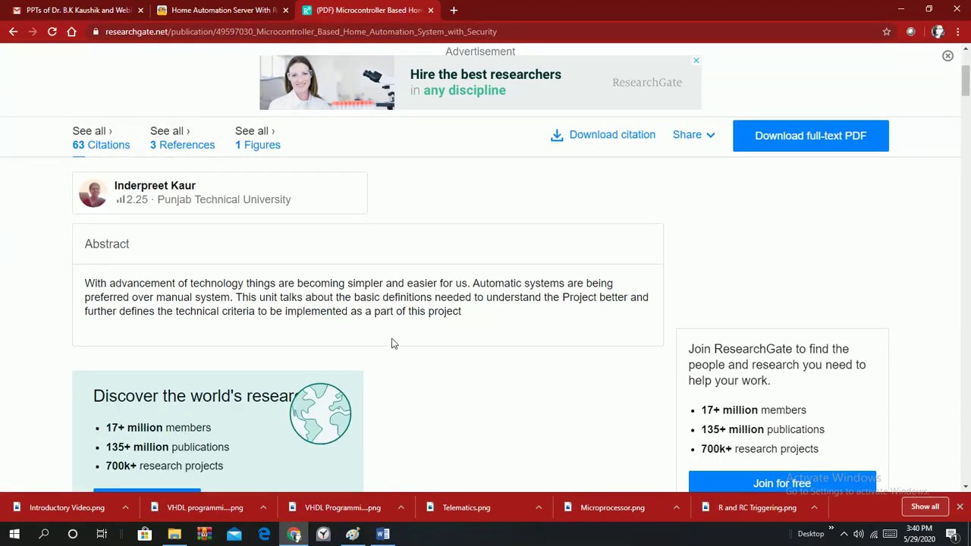
scroll(392, 343, "up", 3)
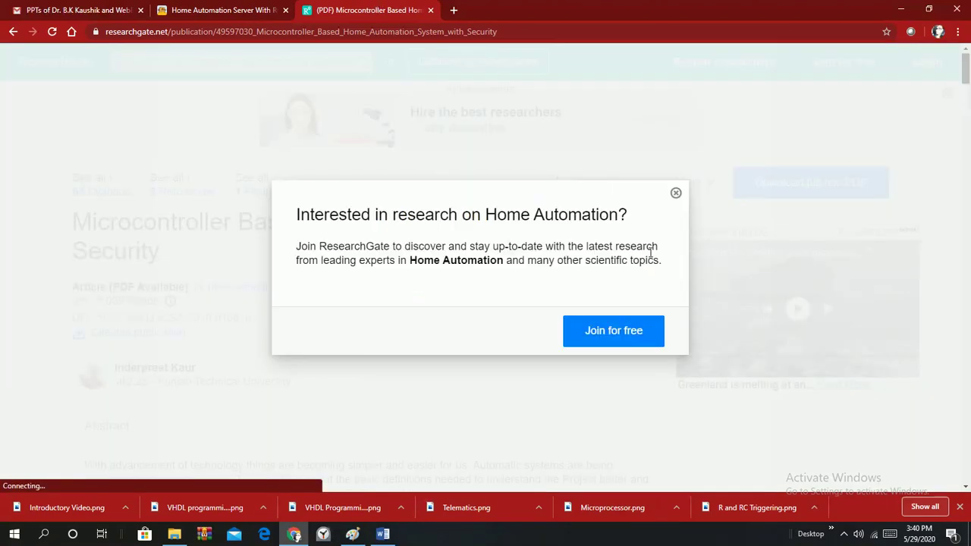
left_click(676, 194)
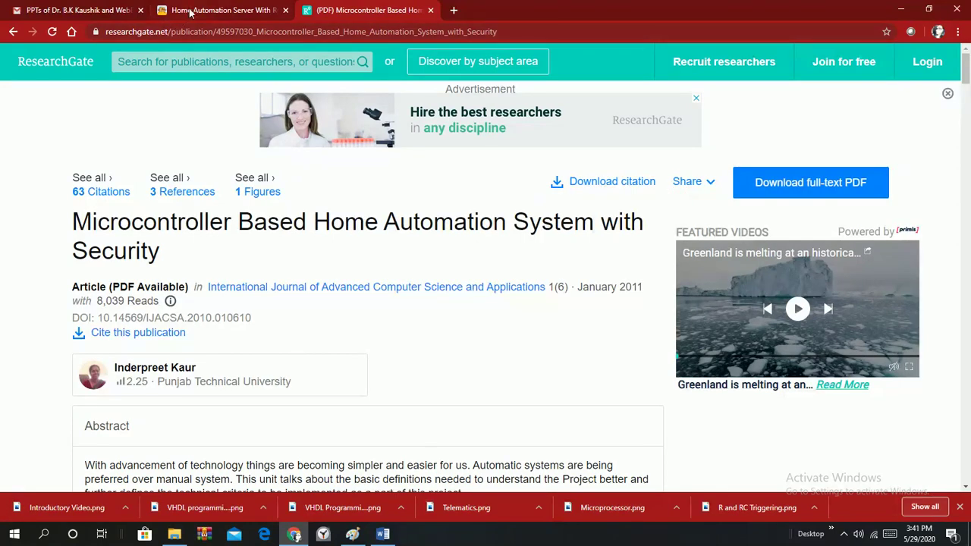
Step: In Word, start a new Journal Article source for a citation at the end of the paragraph above the "Designing Block Diagram" heading
left_click(394, 537)
scroll(399, 340, "up", 15)
scroll(386, 353, "up", 15)
scroll(386, 352, "up", 10)
scroll(383, 351, "up", 3)
scroll(530, 355, "down", 8)
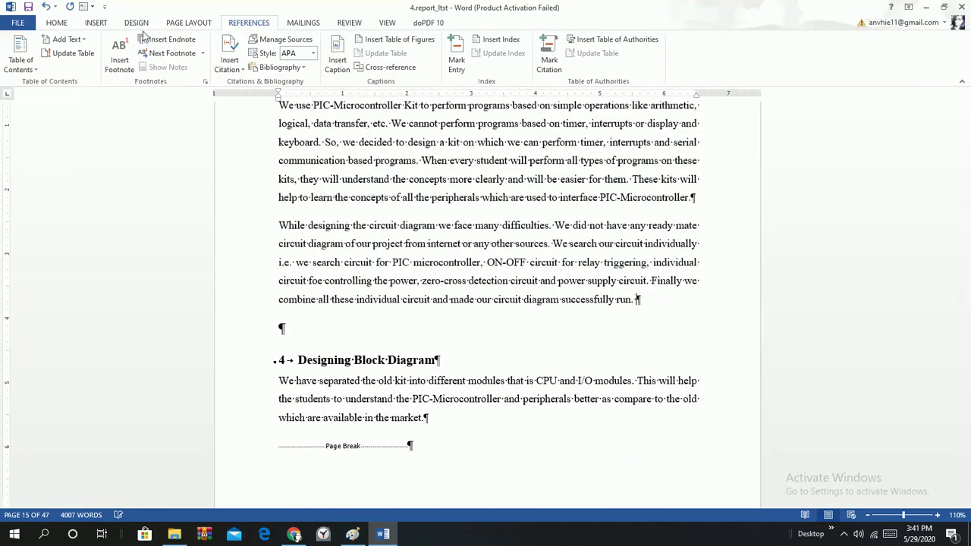
left_click(229, 68)
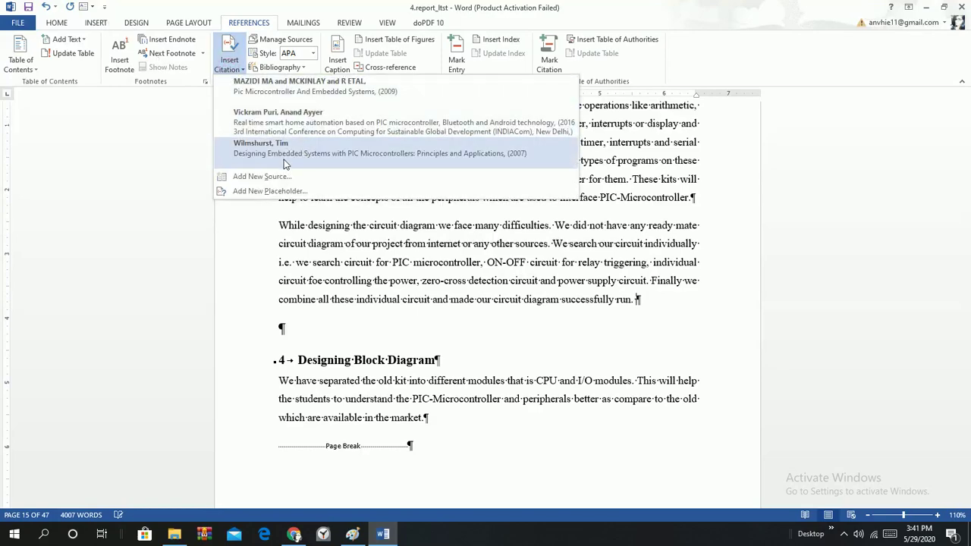
left_click(273, 177)
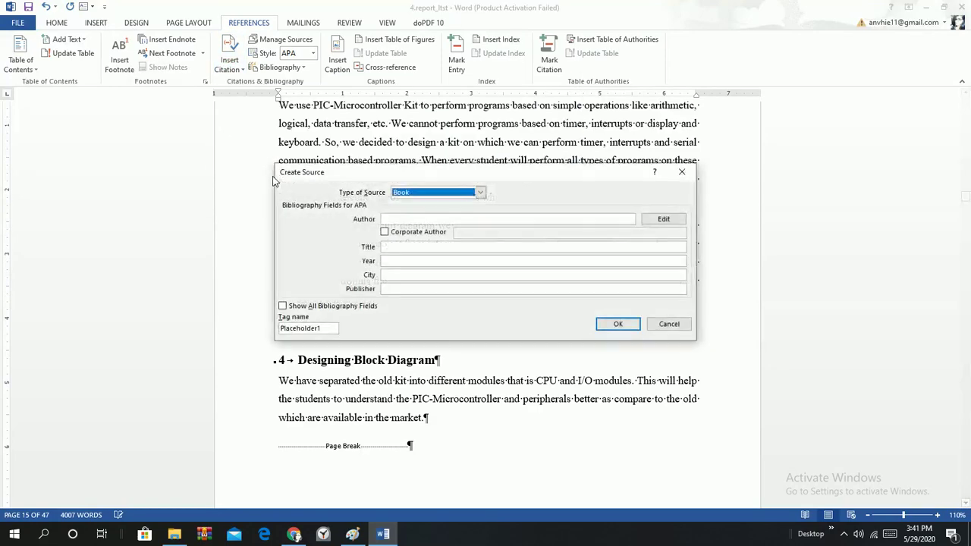
left_click(479, 193)
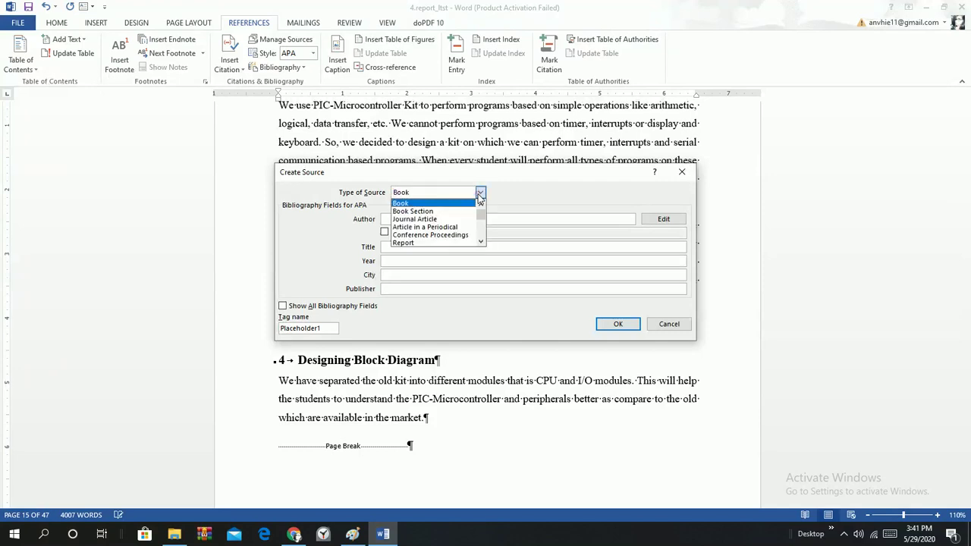
left_click(440, 222)
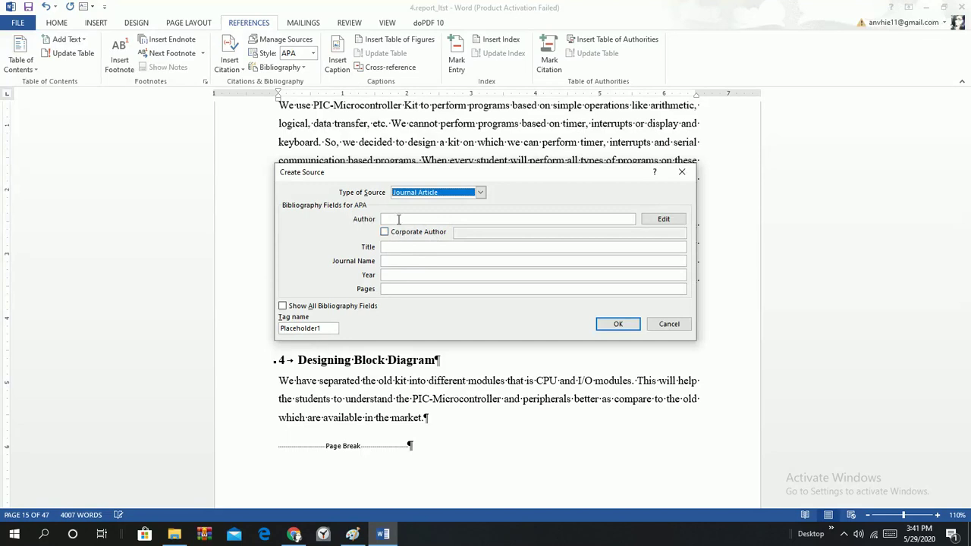
Step: Copy the author's name from the ResearchGate article in Chrome into the author field of the new Word source
left_click(294, 534)
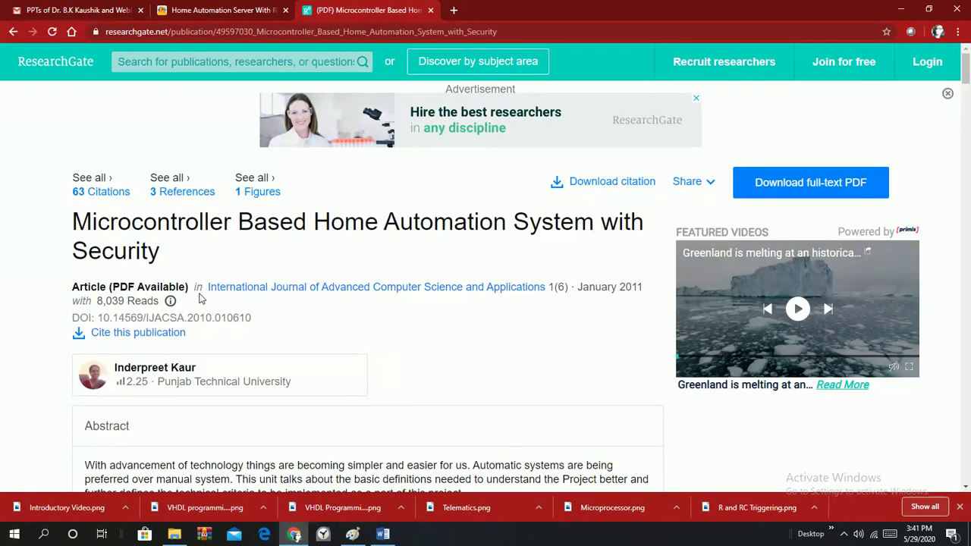
double_click(114, 359)
left_click_drag(159, 379, 200, 375)
key("ctrl+c")
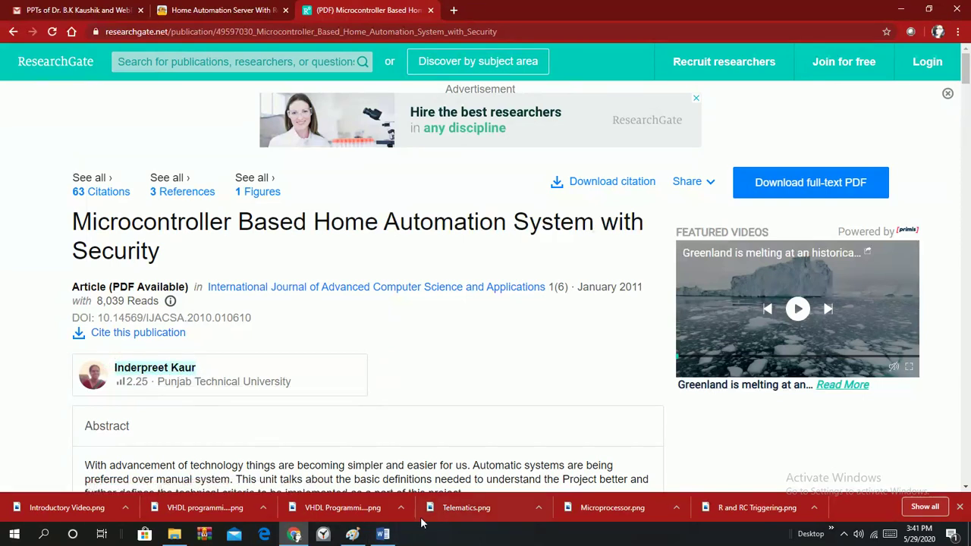
left_click(382, 534)
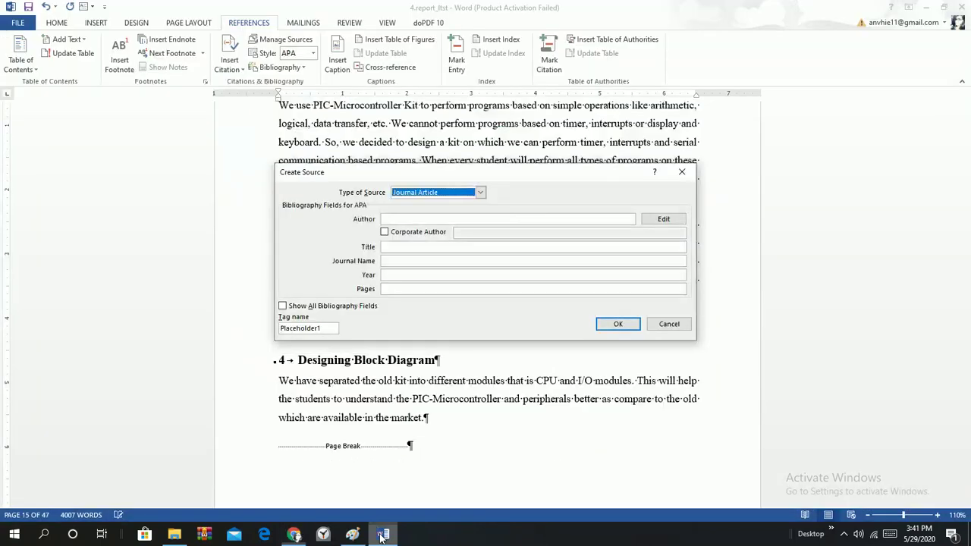
left_click(398, 221)
key("ctrl+v")
Step: Copy the article title "Microcontroller Based Home Automation System with Security" from Chrome into the source's title in Word
left_click(408, 249)
key("alt+Tab")
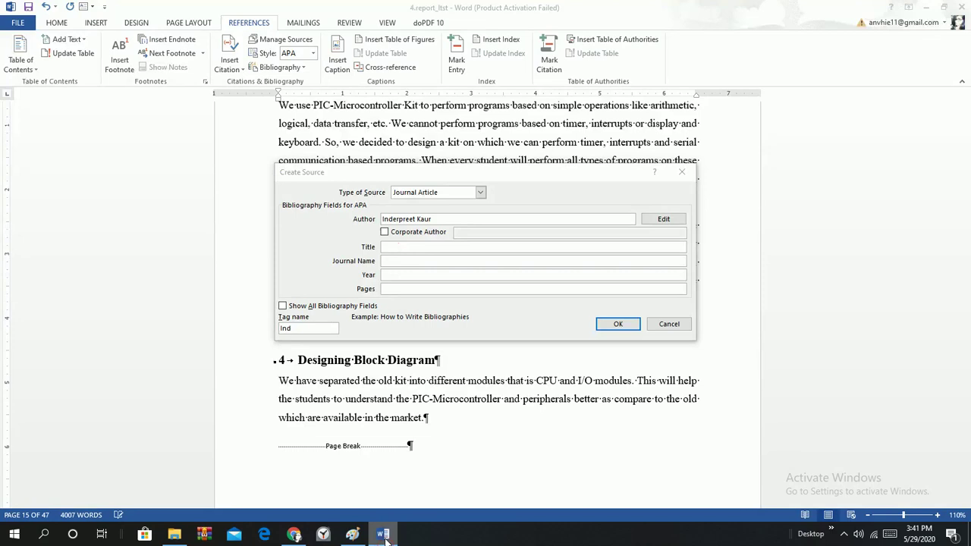
left_click(293, 535)
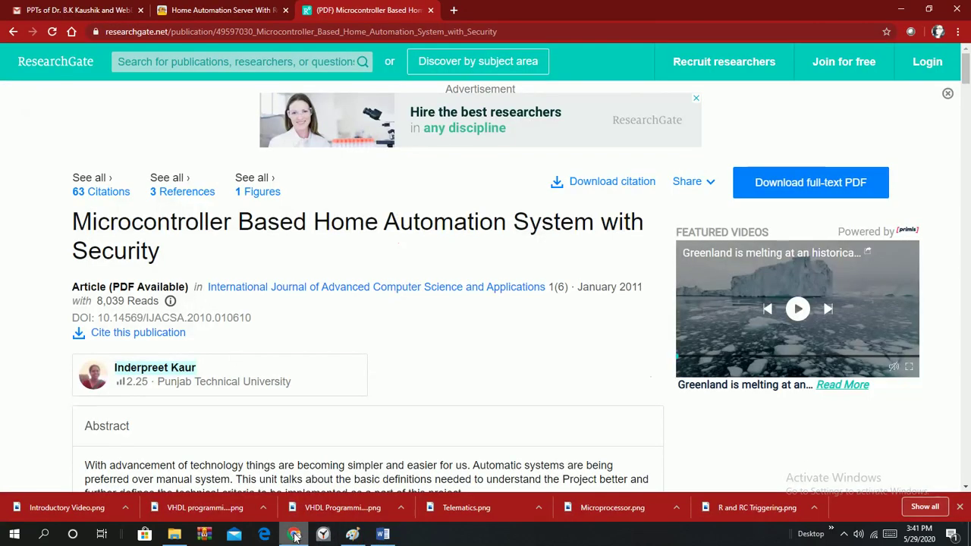
left_click_drag(80, 215, 172, 247)
key("ctrl+c")
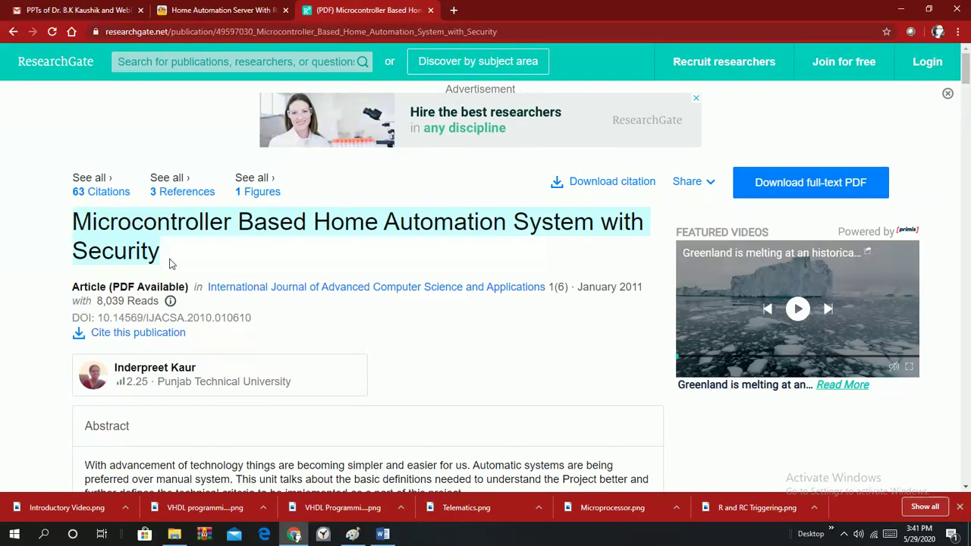
left_click(383, 534)
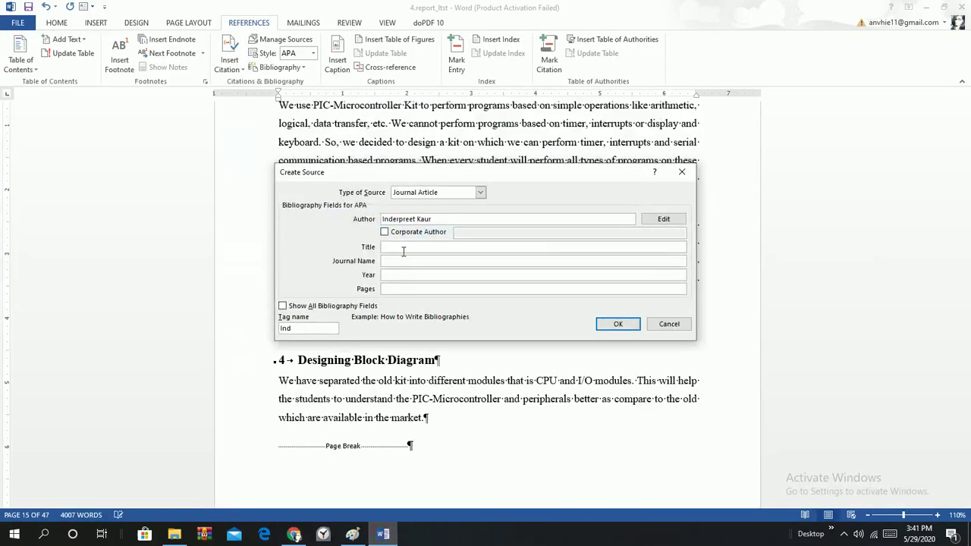
key("ctrl+v")
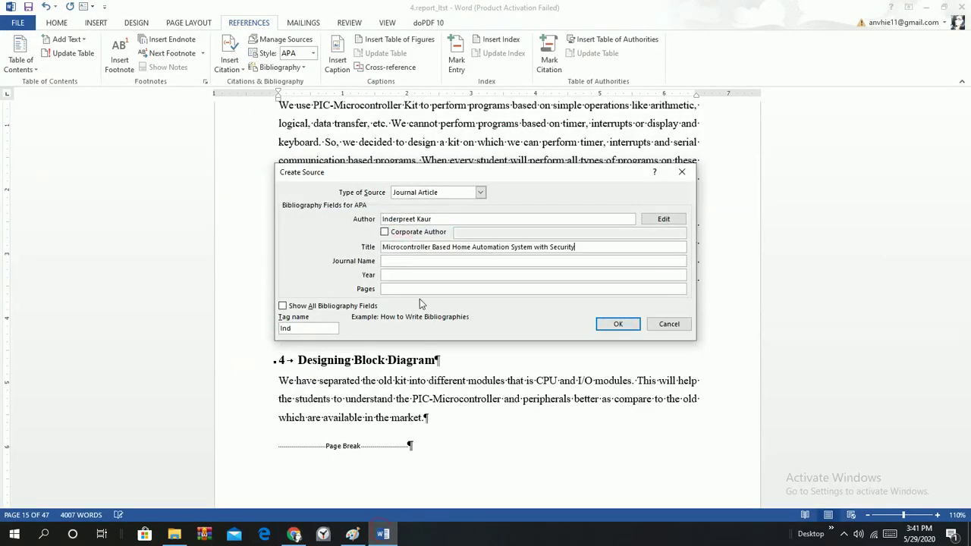
Step: Copy "International Journal of Advanced Computer Science and Applications" from Chrome into the source's journal name and set the year to 2011
left_click(383, 534)
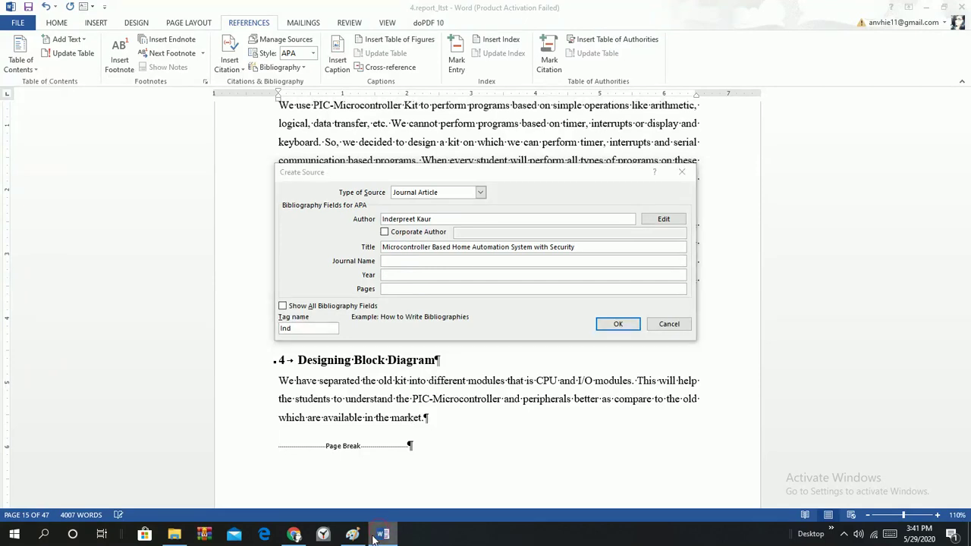
left_click(283, 535)
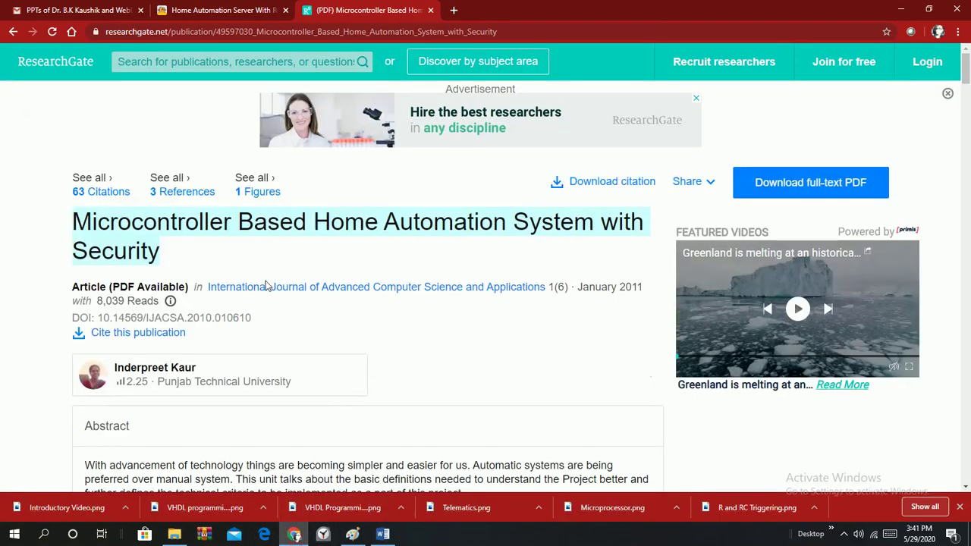
left_click(284, 262)
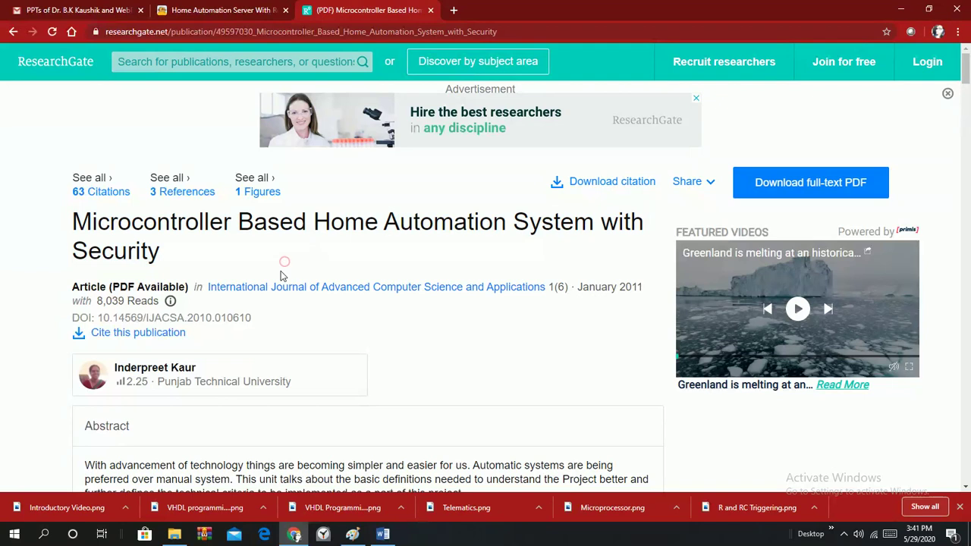
left_click_drag(206, 282, 545, 287)
key("ctrl+c")
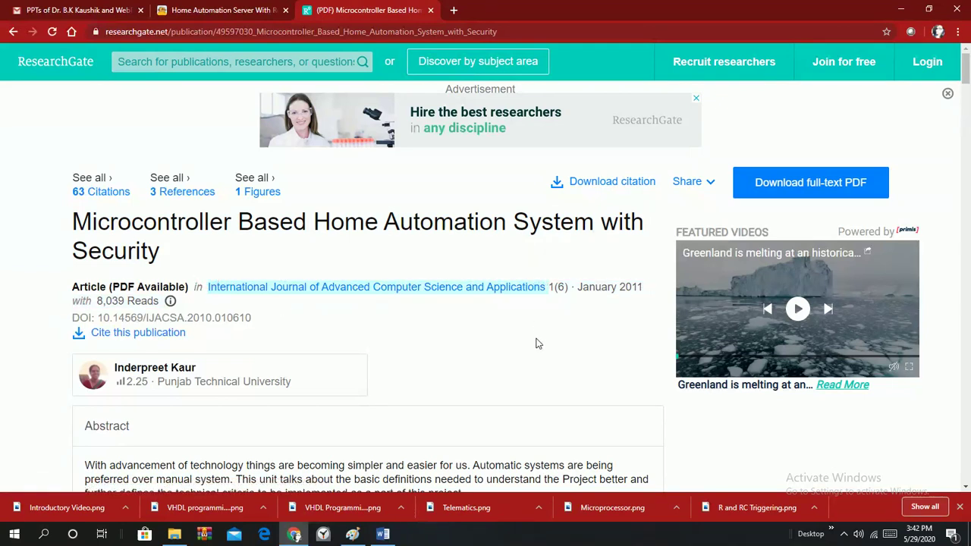
left_click(383, 534)
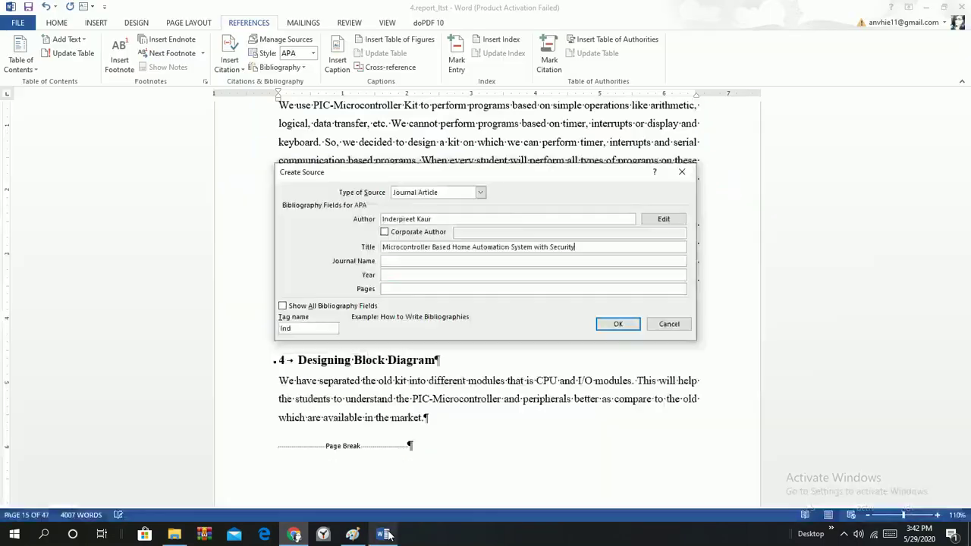
left_click(429, 261)
key("ctrl+v")
left_click(411, 276)
type("2")
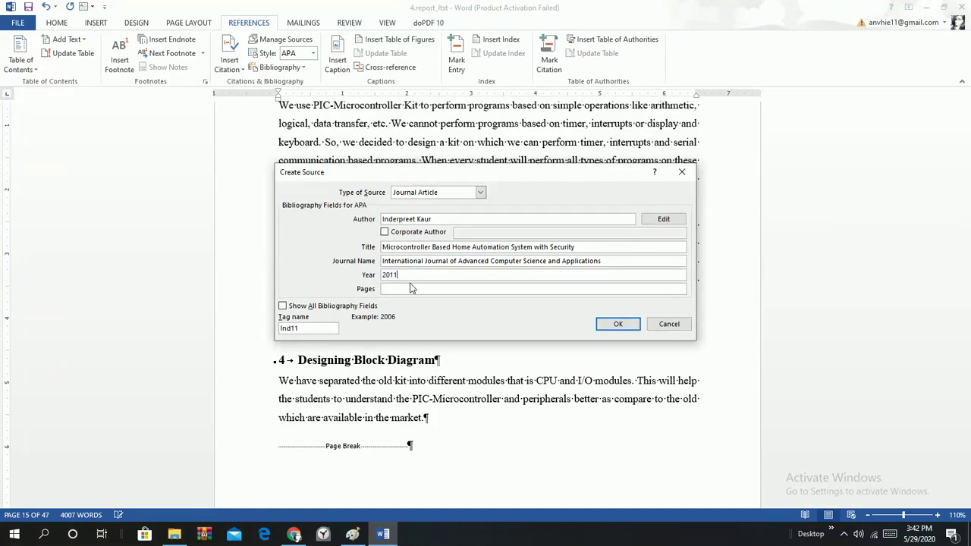
Step: Switch to Chrome and find the first page number of the ResearchGate article "Microcontroller Based Home Automation System with Security"
left_click(374, 538)
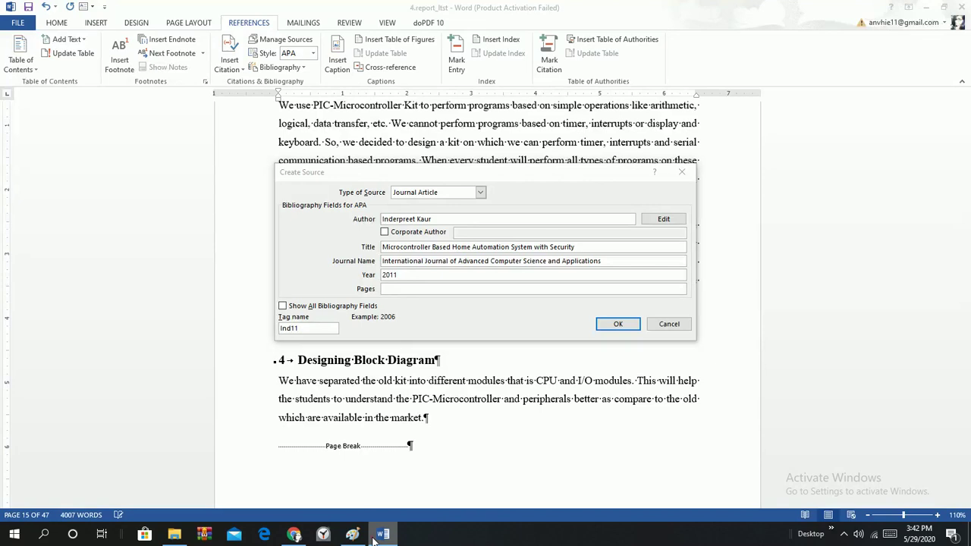
left_click(288, 534)
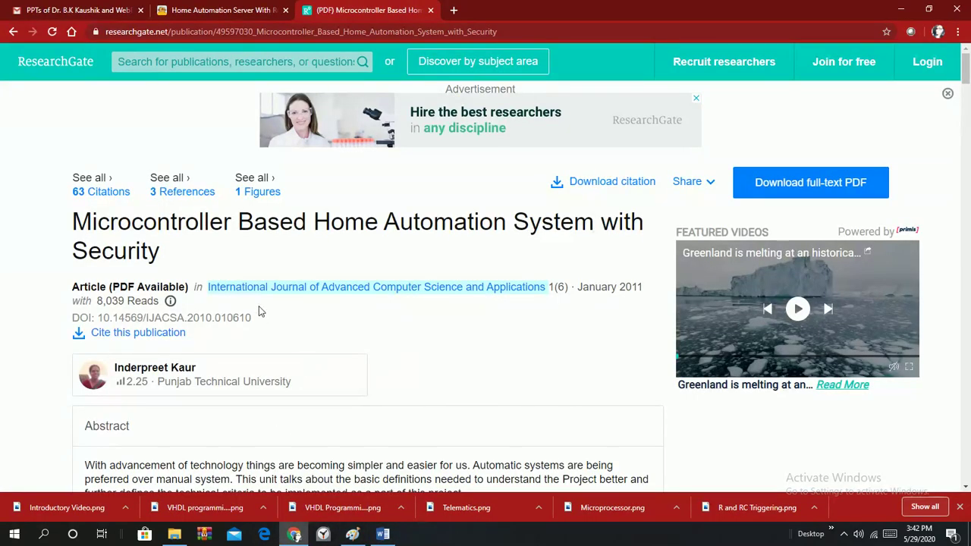
scroll(173, 336, "down", 1)
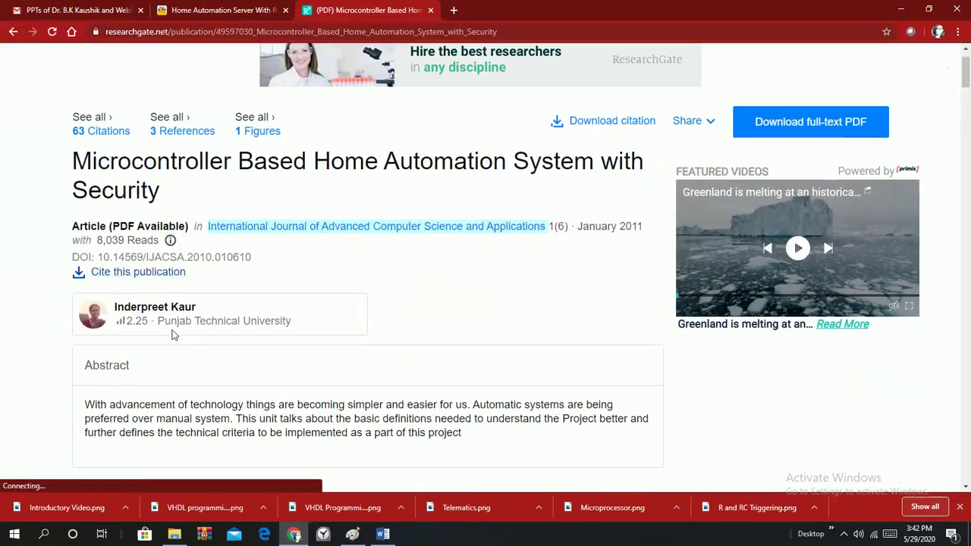
scroll(172, 269, "down", 5)
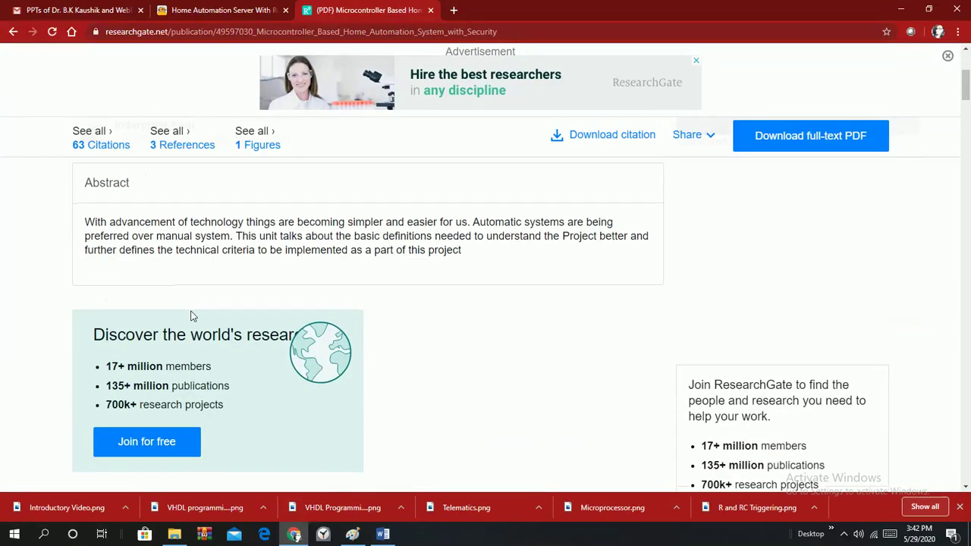
scroll(197, 328, "down", 5)
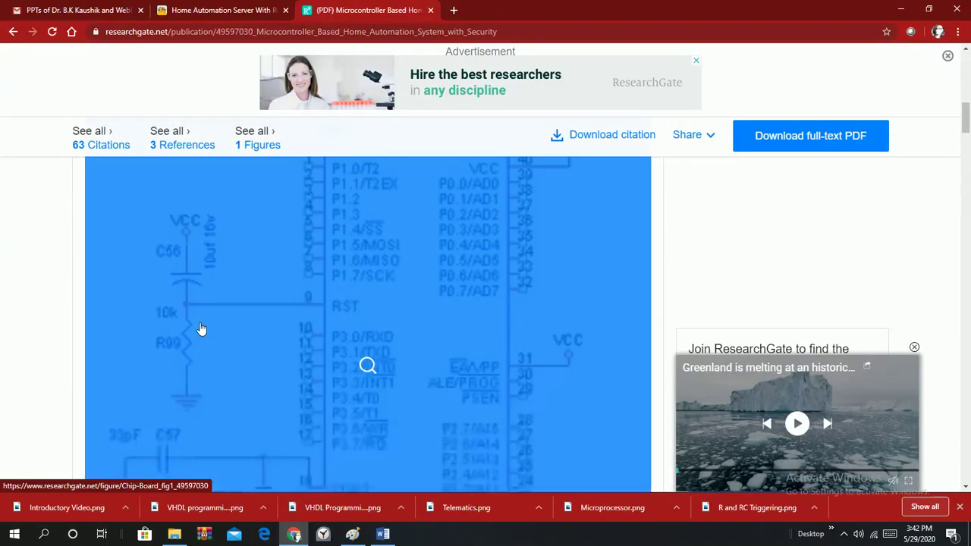
scroll(440, 387, "down", 5)
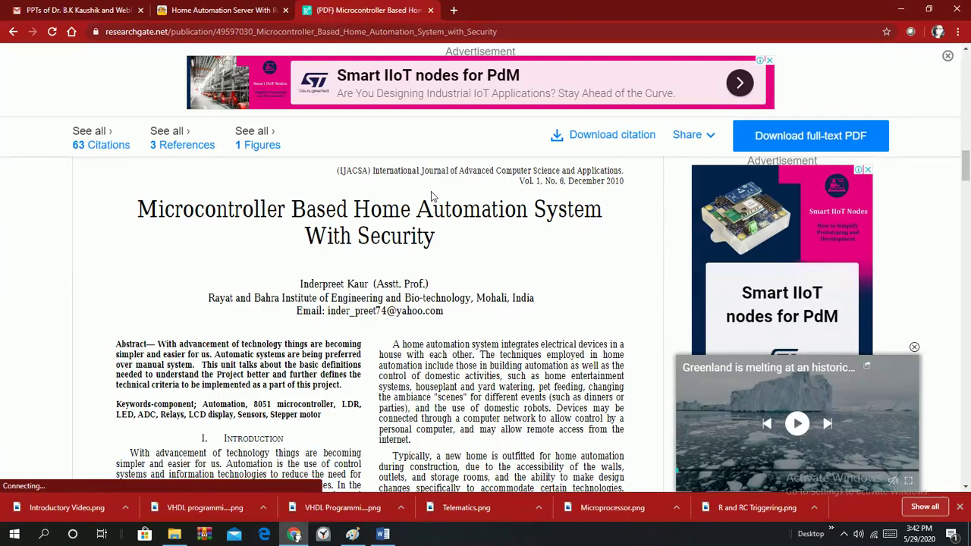
scroll(410, 225, "down", 5)
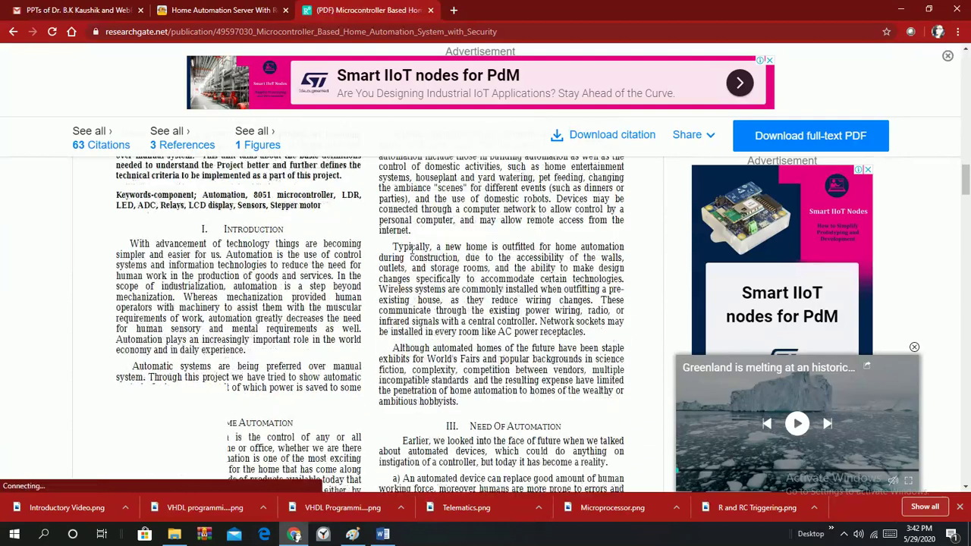
scroll(412, 254, "down", 3)
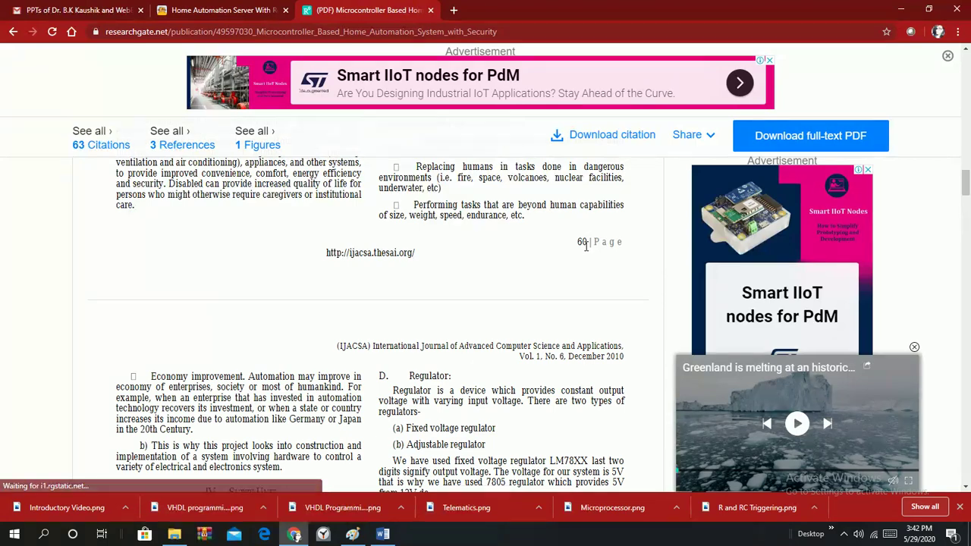
left_click(251, 9)
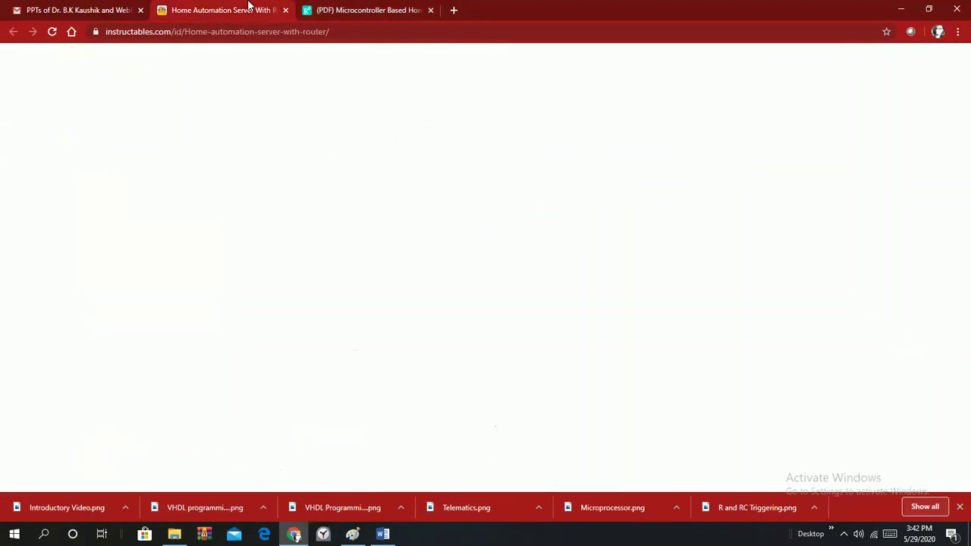
left_click(382, 534)
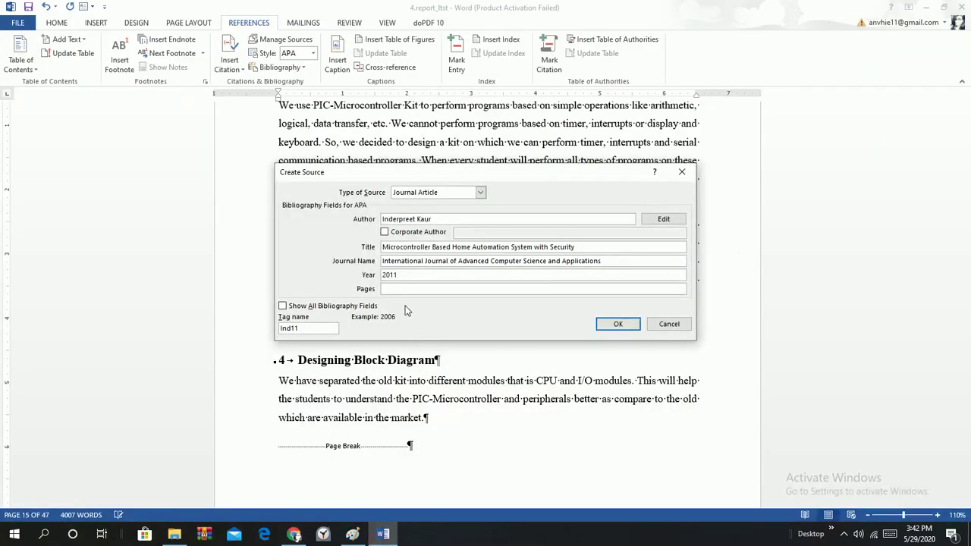
Step: Look up the article's last page number in Chrome, set the Word source's pages to 60-65 and insert the citation
left_click(388, 289)
left_click(382, 535)
left_click(293, 535)
scroll(352, 282, "up", 1)
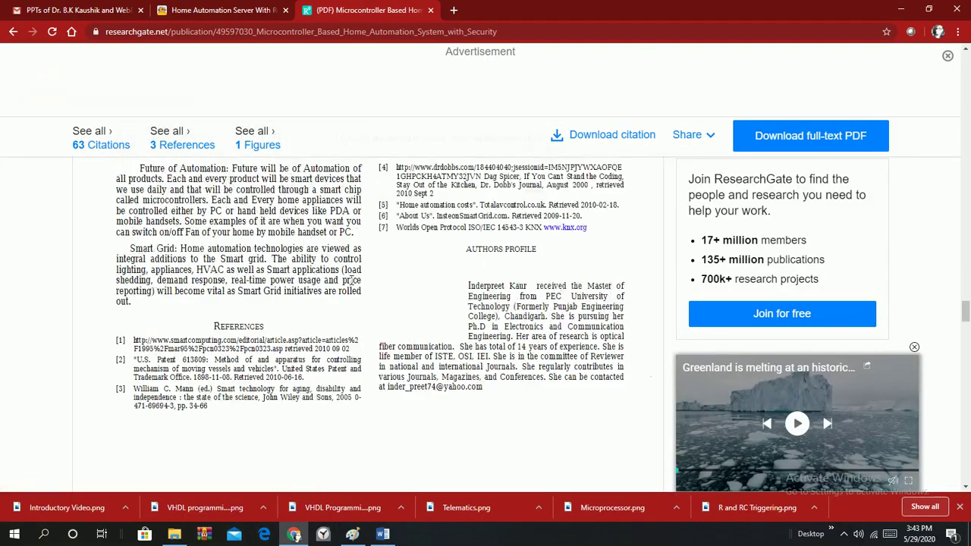
scroll(351, 282, "down", 3)
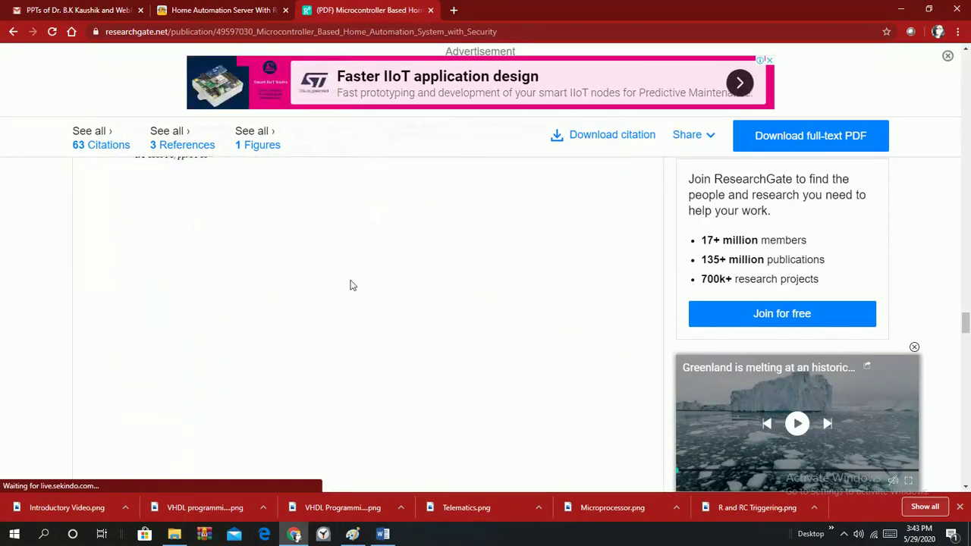
scroll(351, 286, "down", 1)
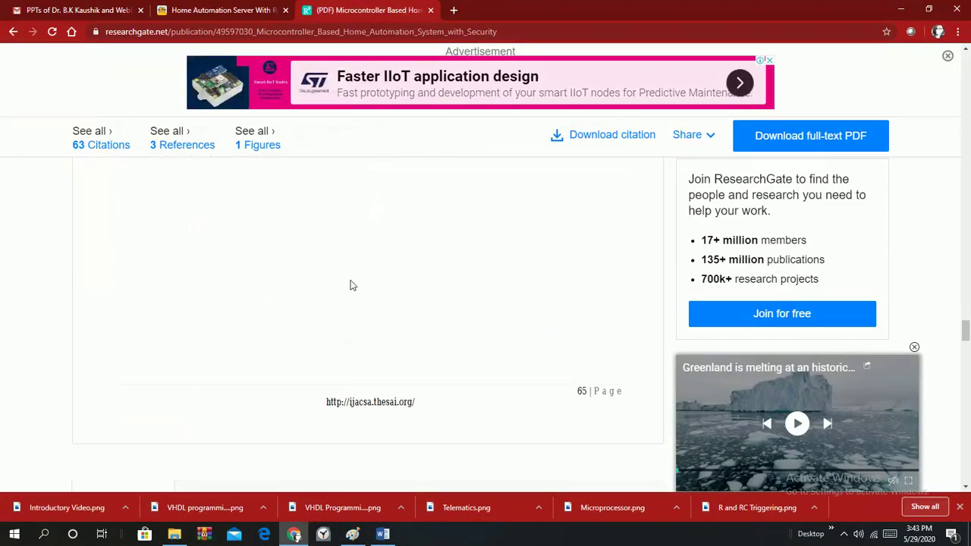
left_click(382, 534)
type("65")
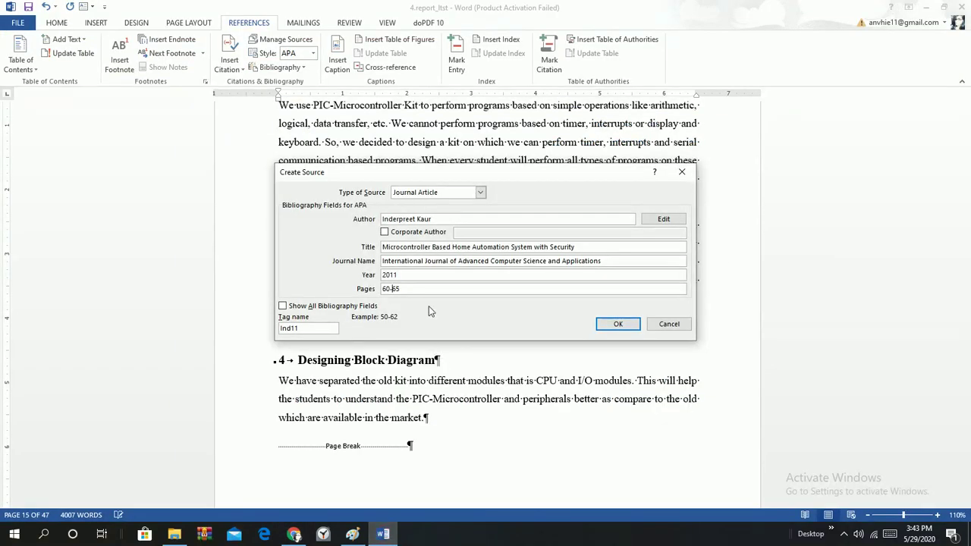
key("Left")
key("Left")
left_click(618, 324)
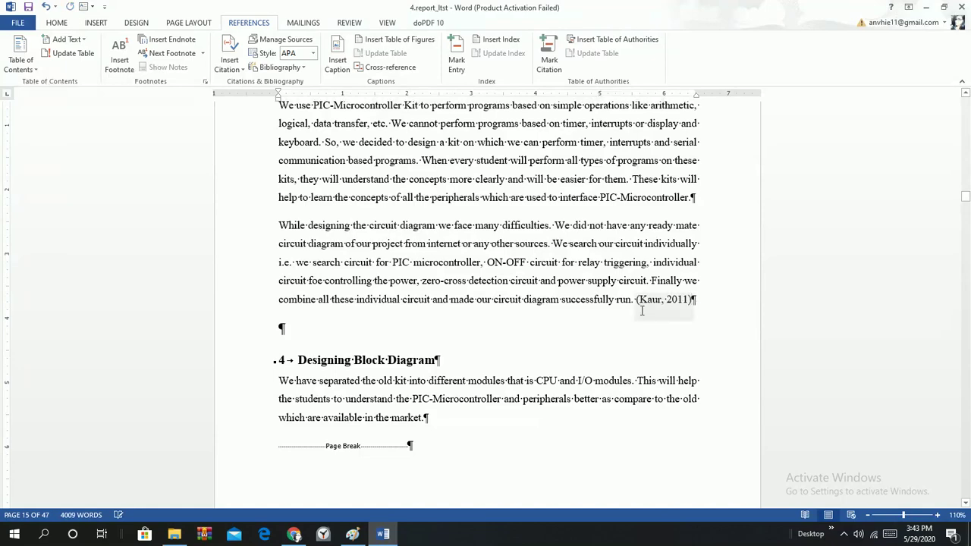
Step: Insert a built-in bibliography with the heading "Bibliography" on the empty last page of the report
scroll(559, 341, "down", 10)
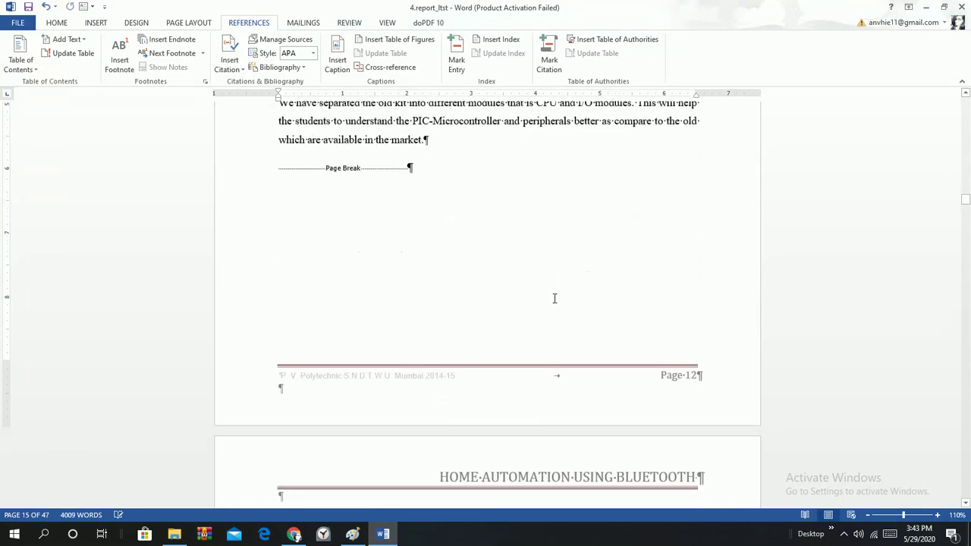
left_click_drag(965, 215, 966, 501)
left_click(290, 70)
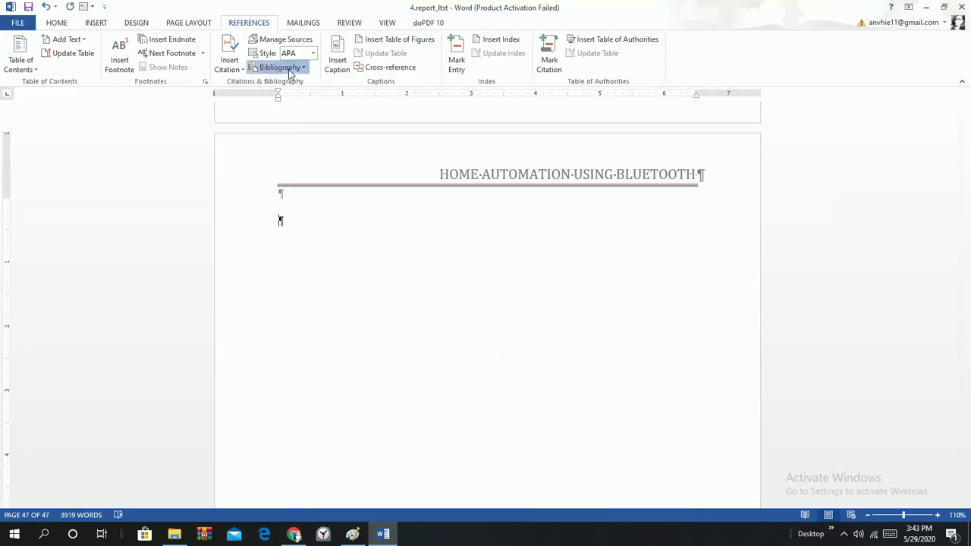
left_click(290, 127)
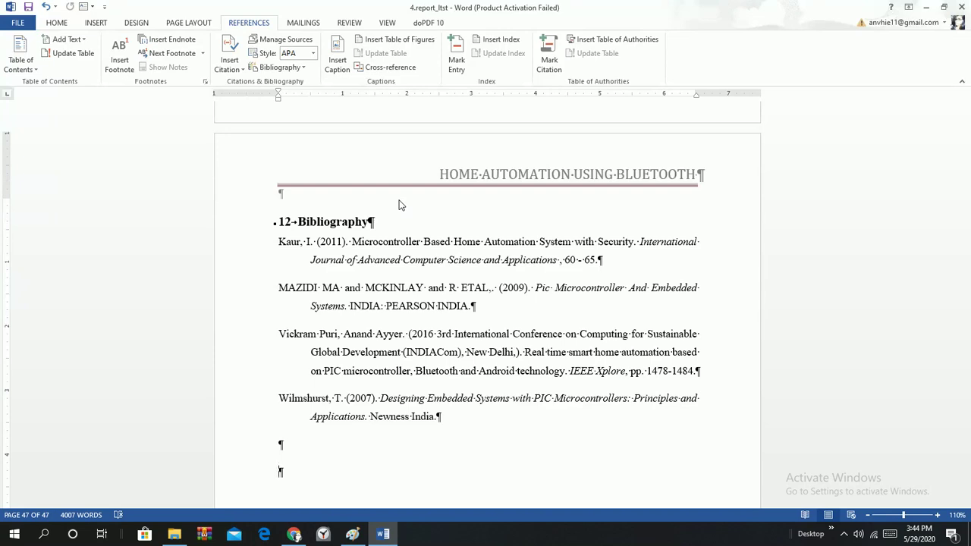
Step: Examine the inserted bibliography and check which style its heading uses
left_click(433, 334)
scroll(433, 329, "up", 4)
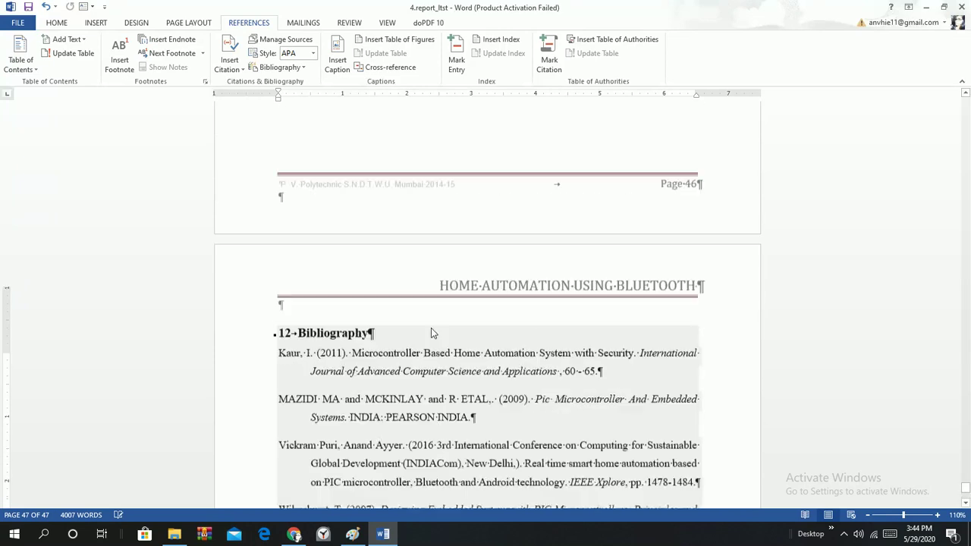
scroll(407, 353, "down", 6)
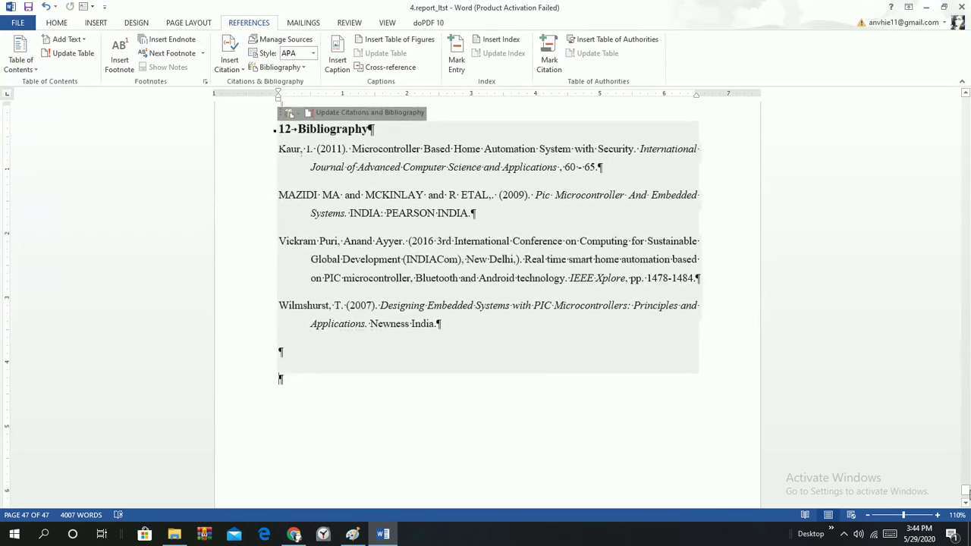
left_click(324, 129)
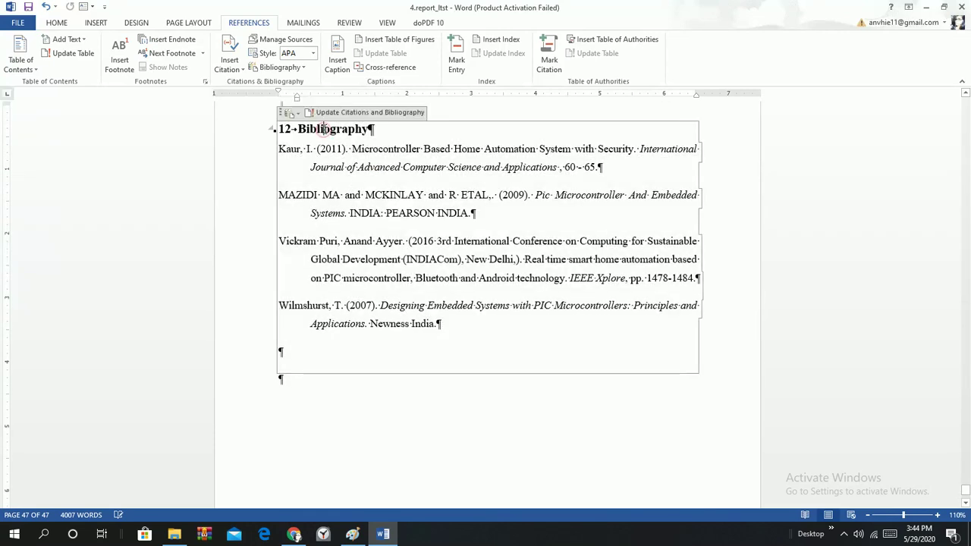
left_click(59, 23)
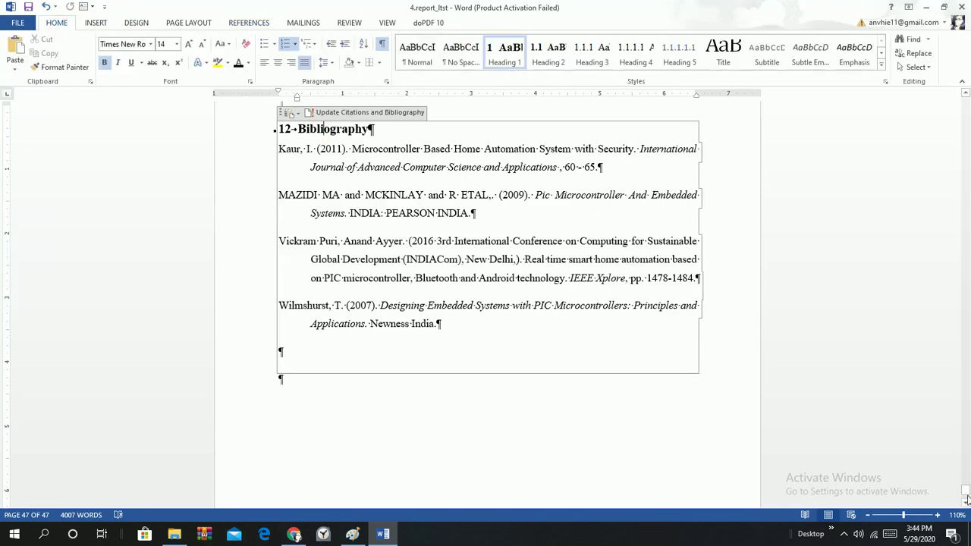
Step: Update the entire table of contents at the beginning of the report
left_click_drag(966, 496, 965, 105)
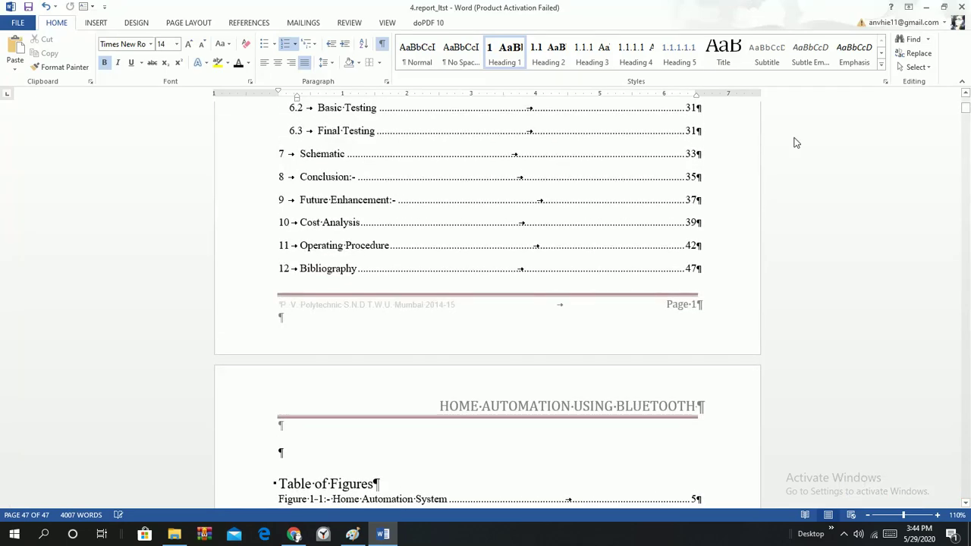
left_click(387, 156)
scroll(387, 156, "up", 3)
left_click(351, 209)
scroll(353, 208, "up", 8)
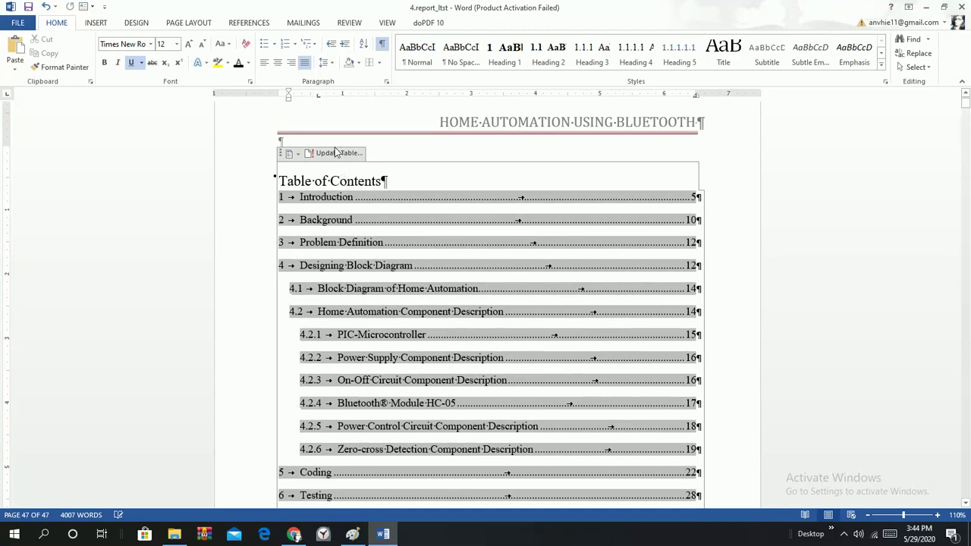
left_click(333, 152)
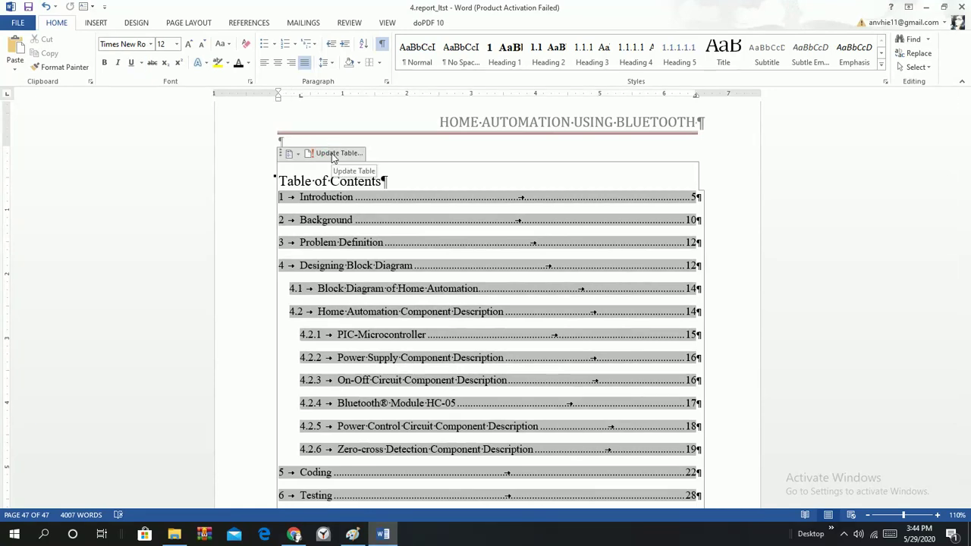
left_click(432, 266)
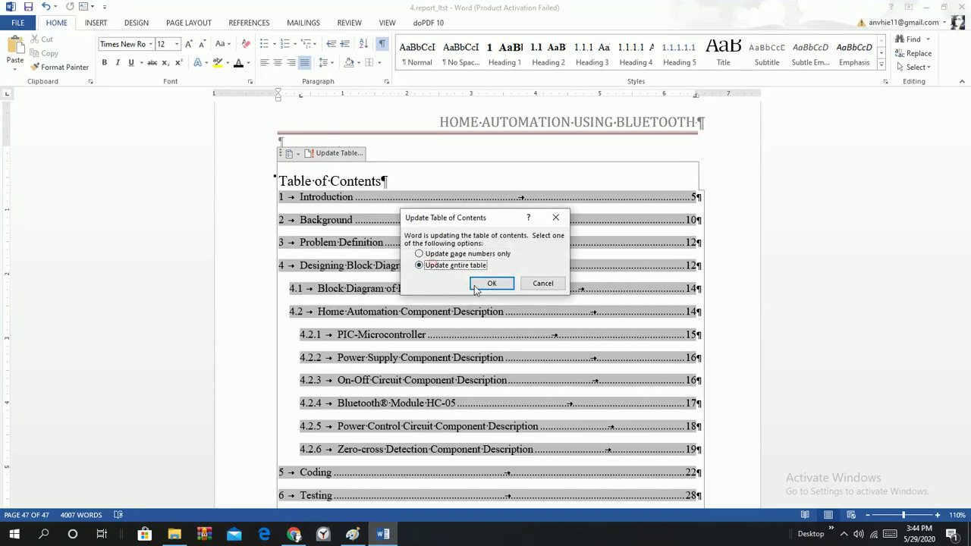
left_click(492, 282)
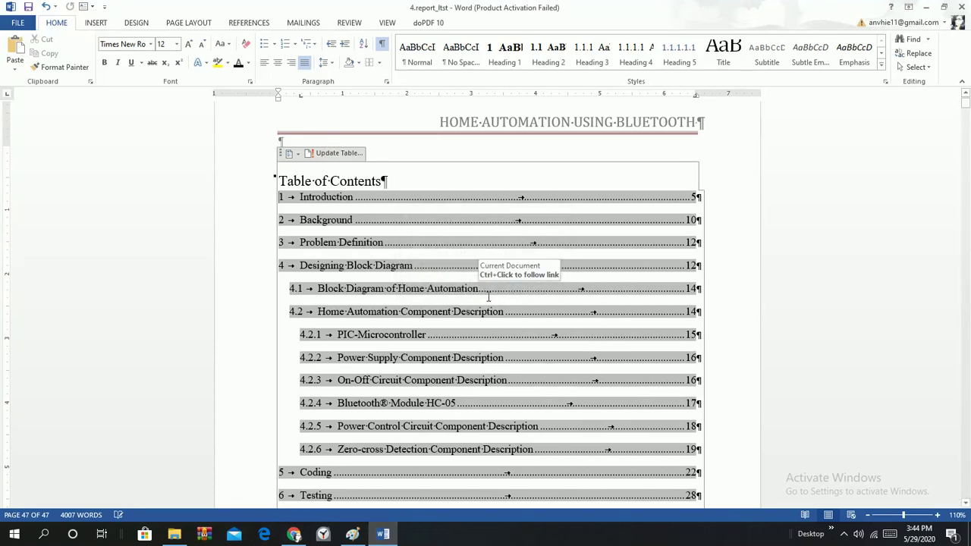
Step: Review the table of contents entries, the table of figures and the list of tables
scroll(521, 334, "down", 8)
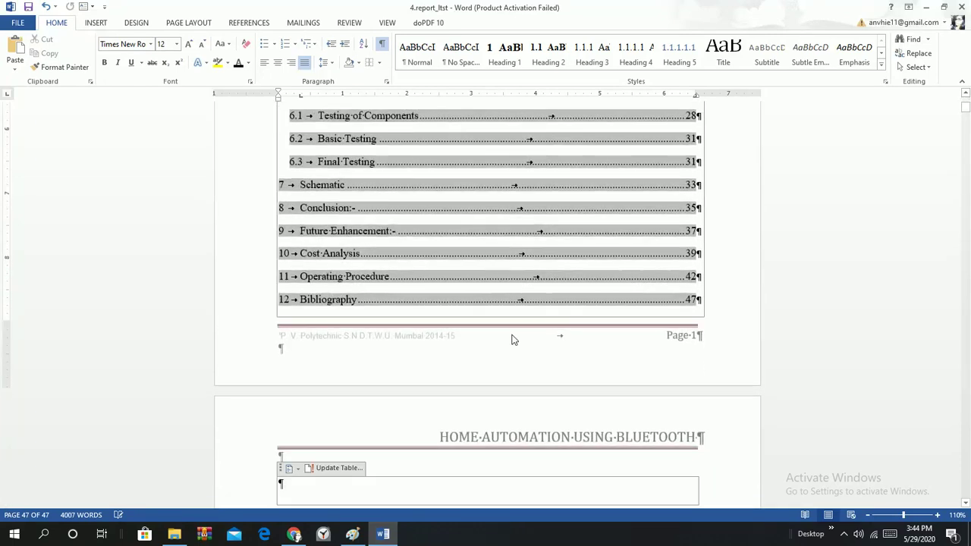
scroll(466, 278, "down", 7)
scroll(467, 277, "down", 12)
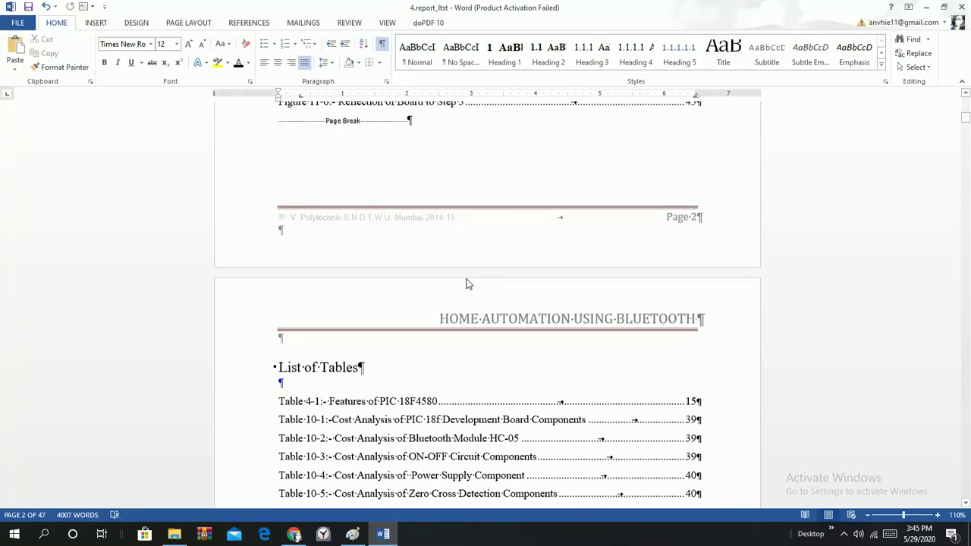
scroll(616, 180, "up", 12)
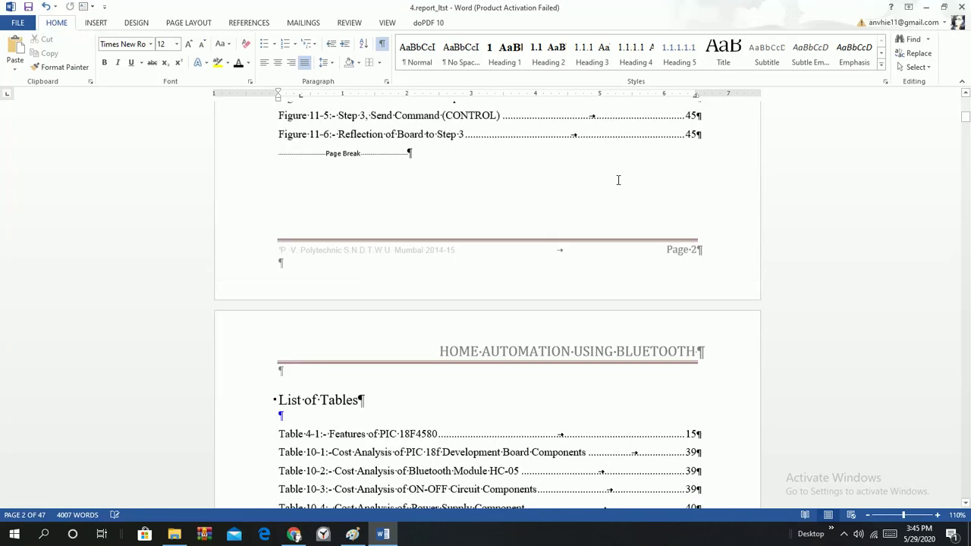
scroll(618, 185, "up", 15)
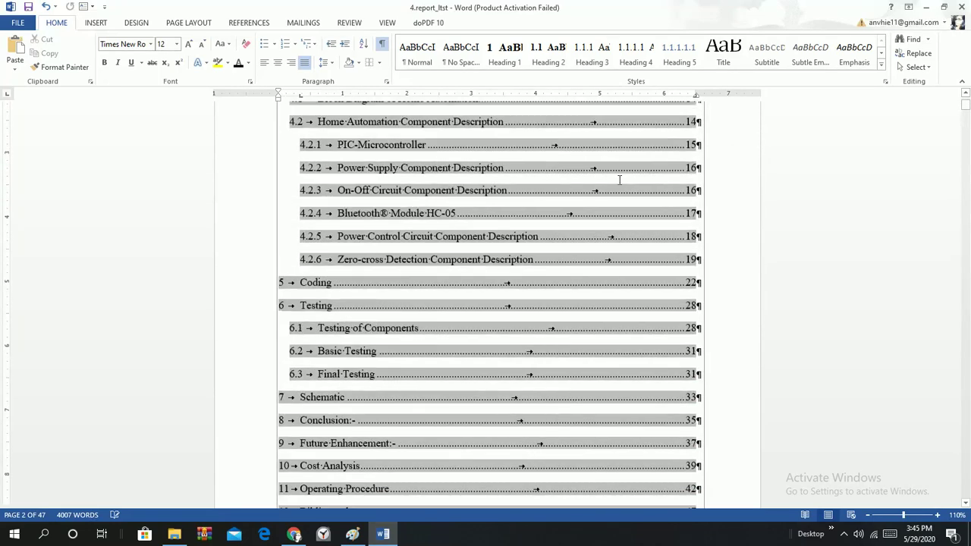